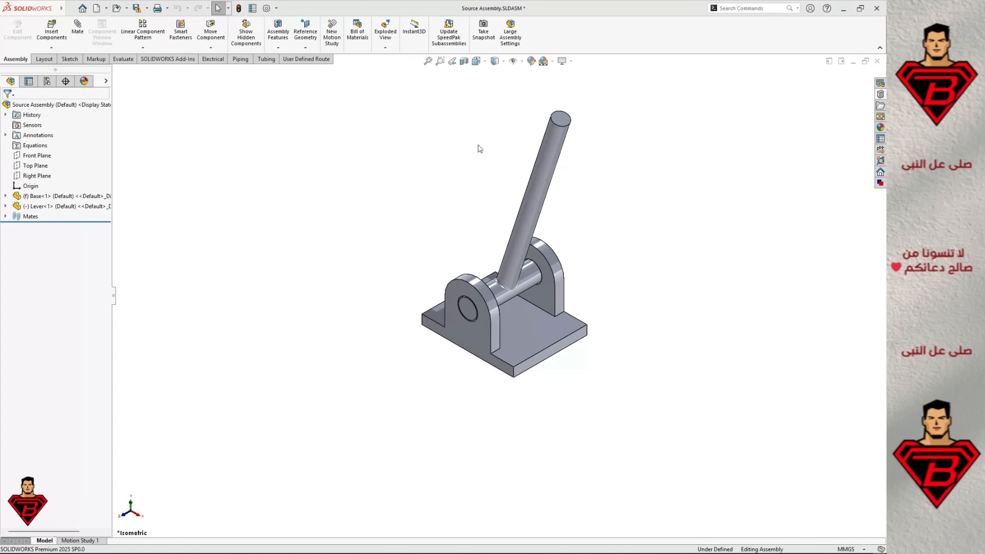
Step: Swing the lever about its pivot into a slightly more upright position
click(540, 152)
drag(540, 152, 518, 187)
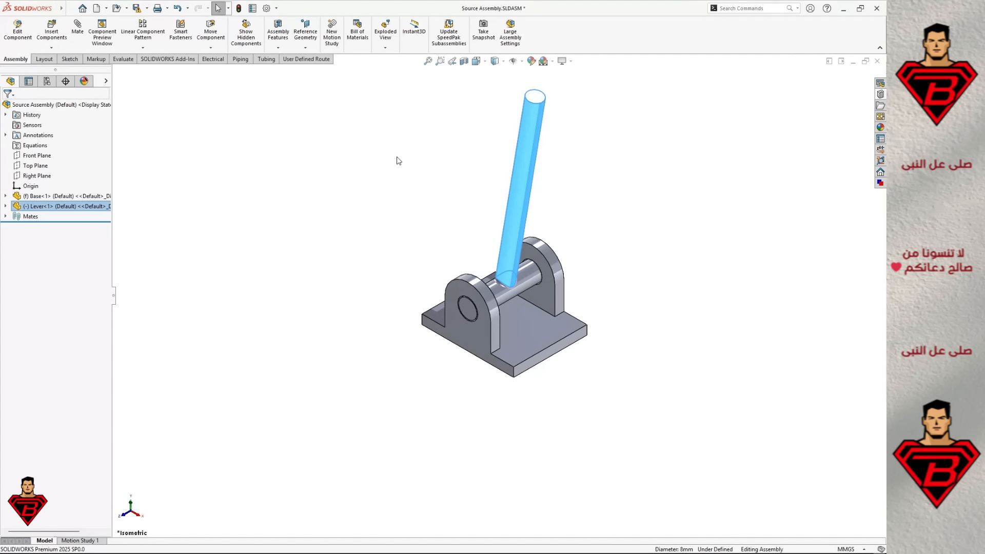
Step: Insert the open Boot part into the assembly and move it over the base, around the lever
click(52, 30)
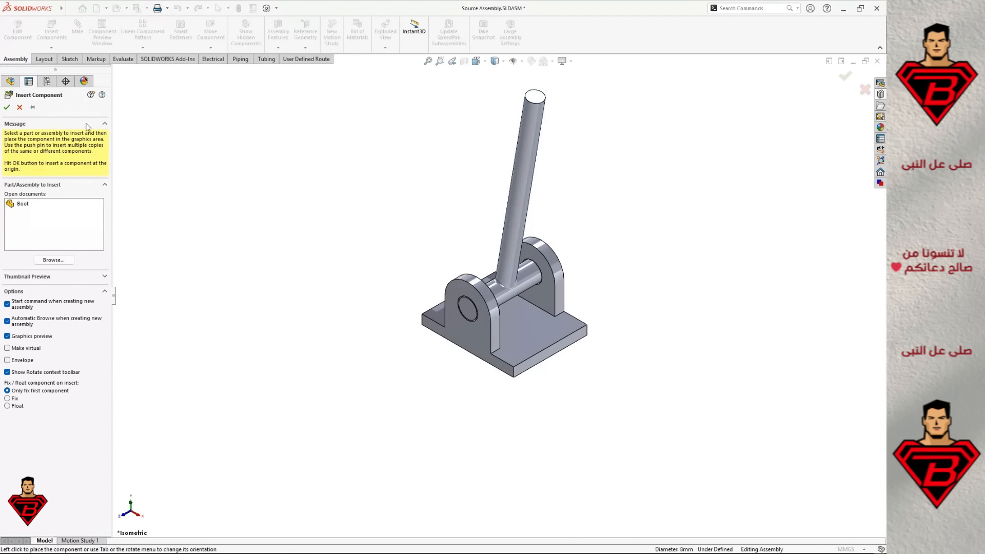
click(23, 203)
click(652, 222)
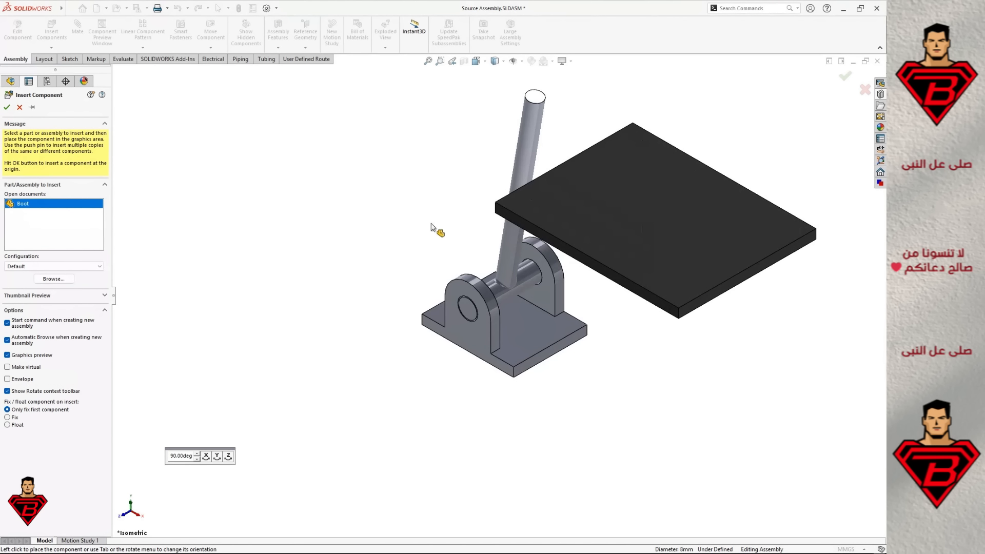
drag(638, 264, 349, 251)
click(354, 336)
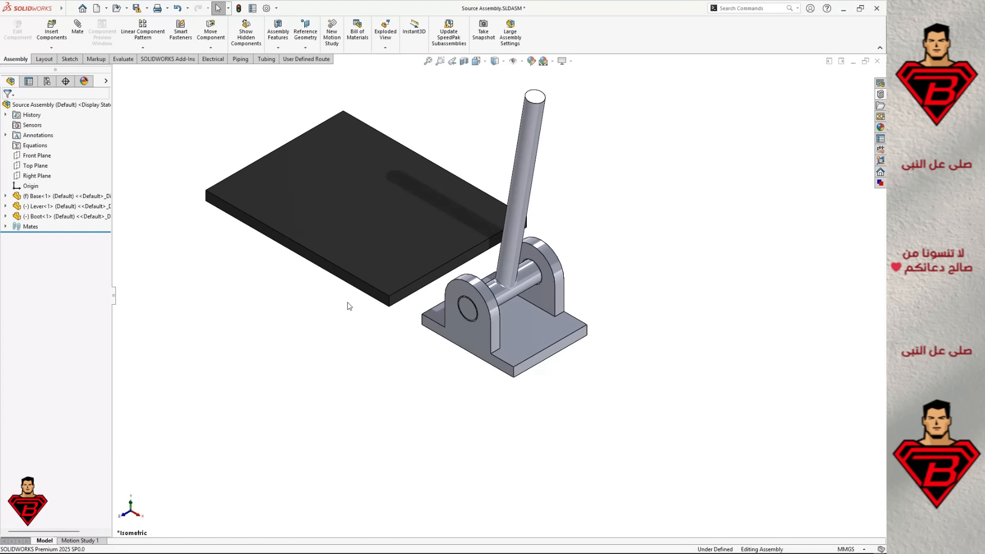
click(483, 290)
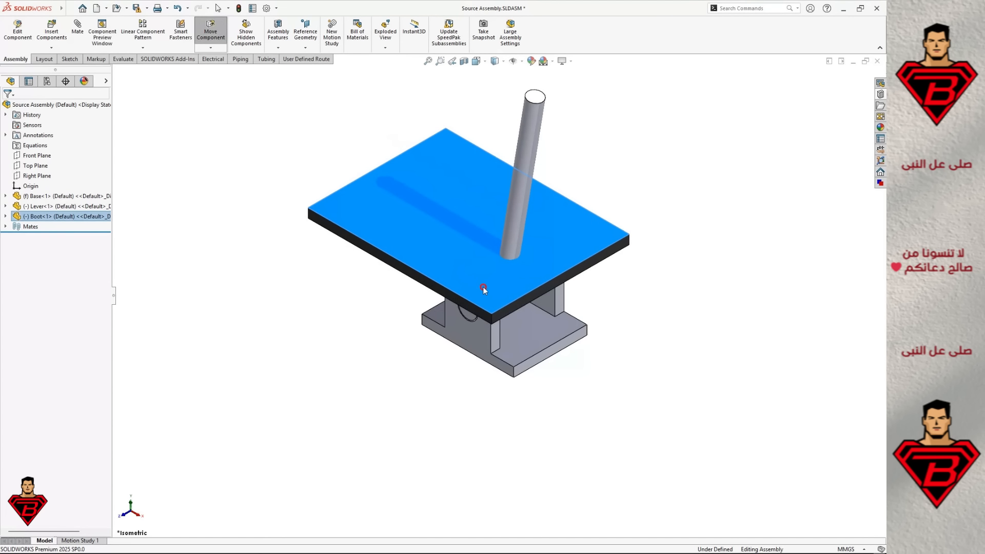
drag(483, 287, 456, 287)
key(Escape)
Step: Mate the Boot plate's underside coincident with the top face of the base plate
middle_drag(409, 401, 480, 277)
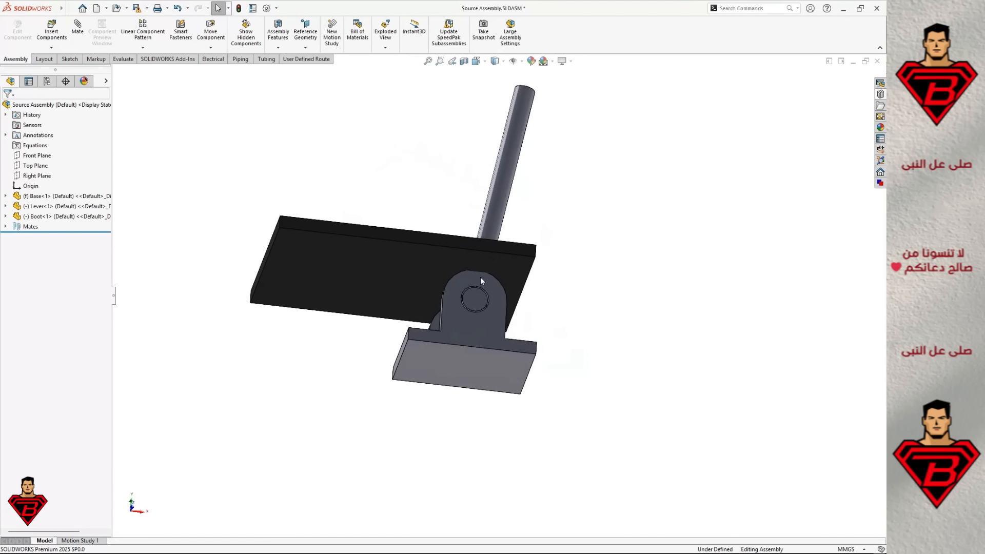
click(394, 266)
middle_drag(432, 317, 366, 395)
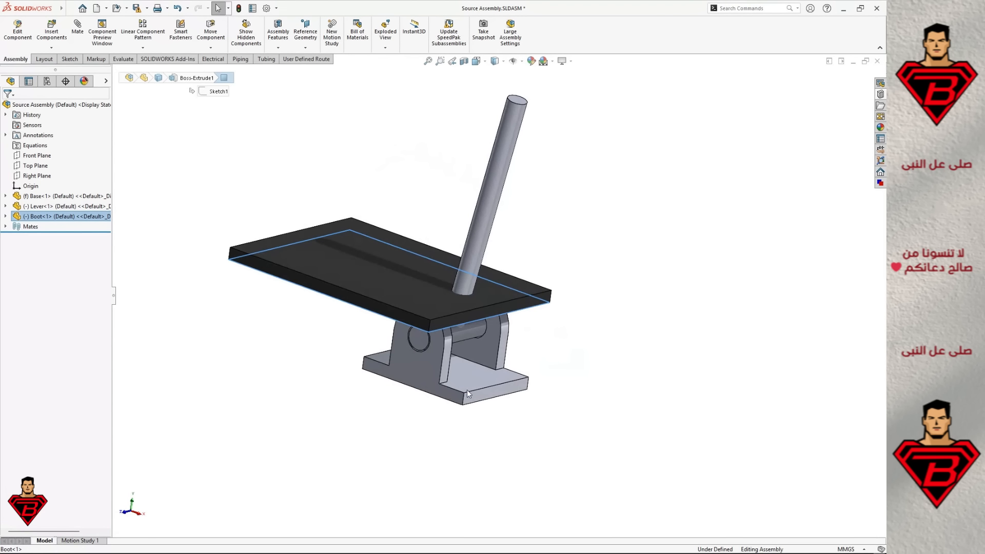
ctrl+click(475, 381)
click(503, 374)
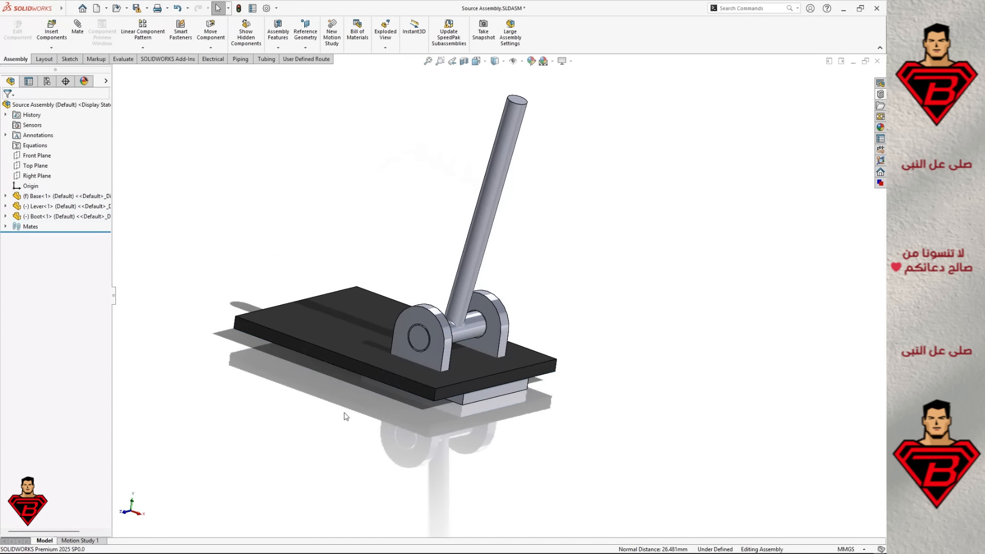
Step: Center the Boot between the base's bracket sides with a Width mate on the long side faces of both parts
click(404, 382)
ctrl+click(458, 399)
middle_drag(458, 398, 359, 395)
ctrl+click(476, 361)
ctrl+click(455, 380)
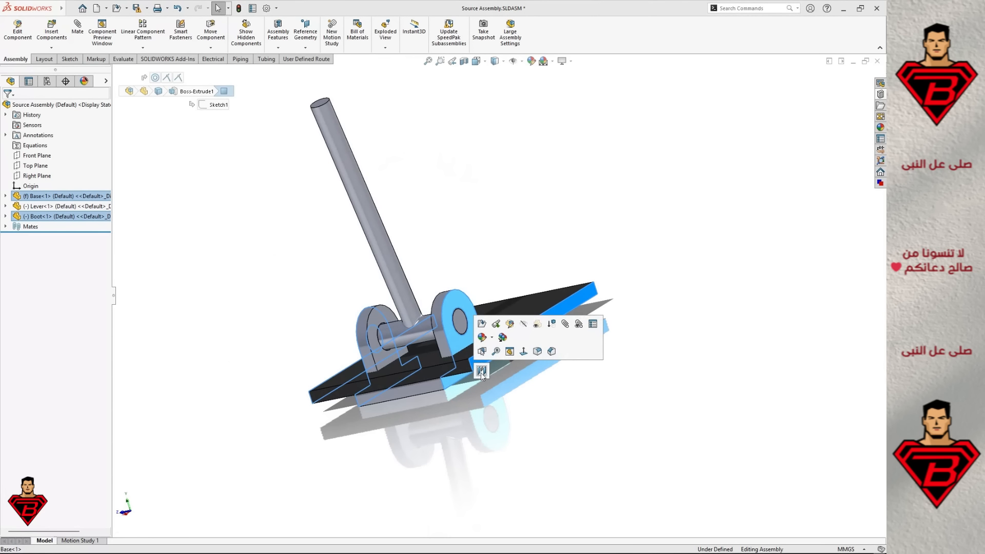
click(482, 377)
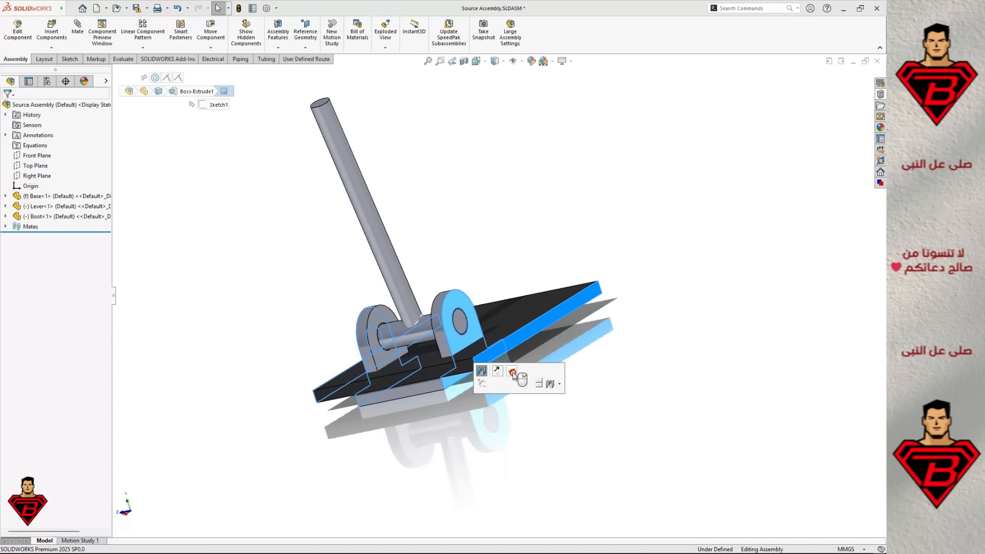
click(511, 371)
Step: Center the Boot lengthwise on the base with a Width mate on the short end faces of both parts
click(425, 387)
ctrl+click(411, 383)
middle_drag(410, 384, 505, 433)
ctrl+click(362, 363)
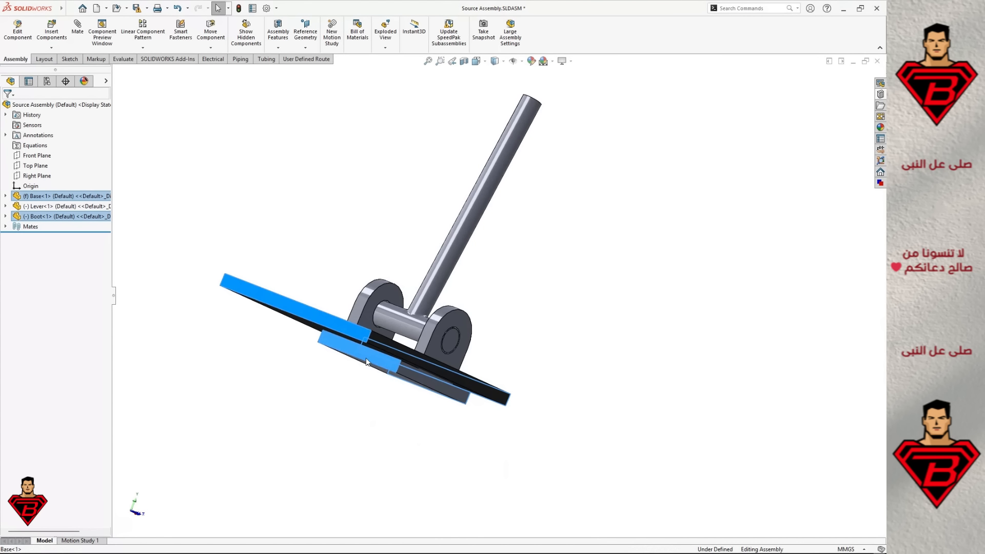
click(420, 358)
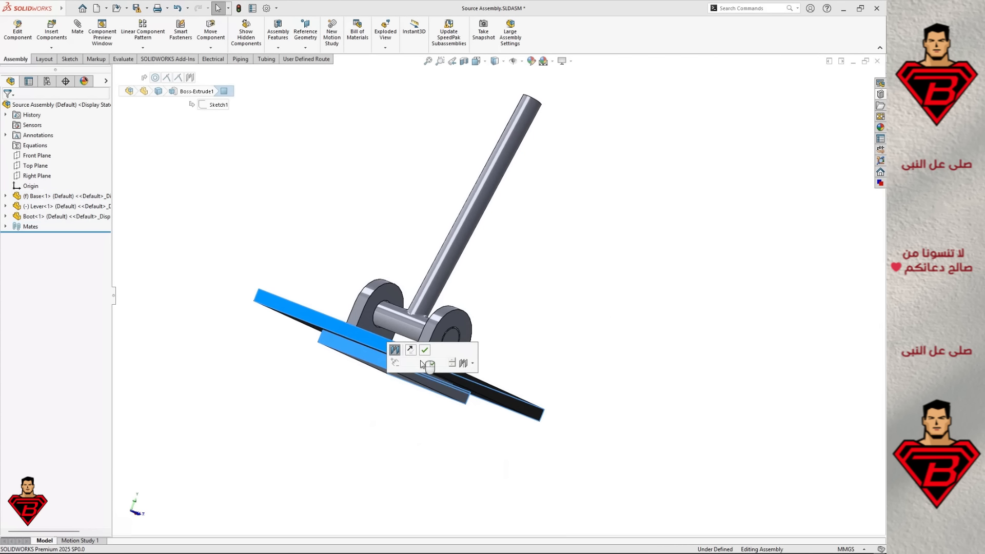
click(426, 351)
middle_drag(527, 353, 455, 409)
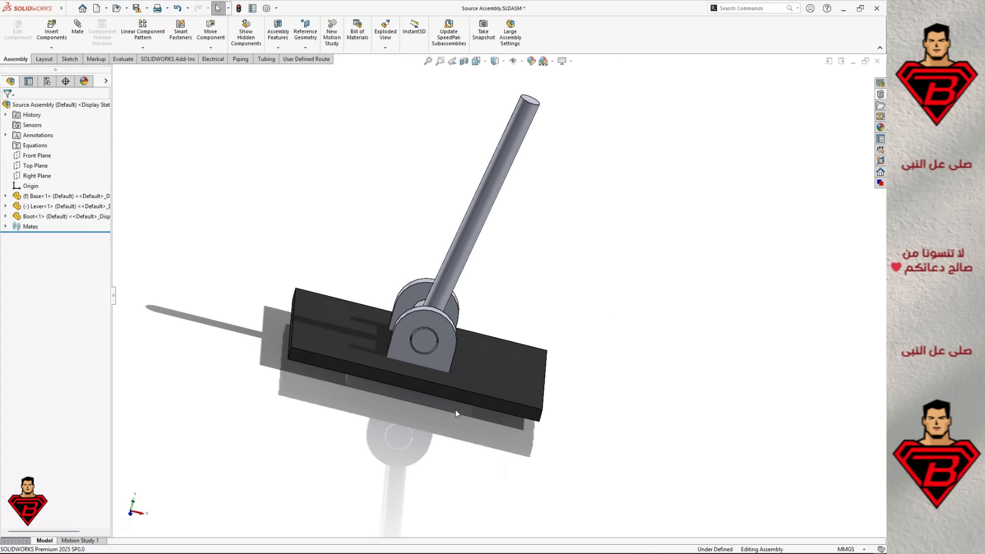
key(ctrl+7)
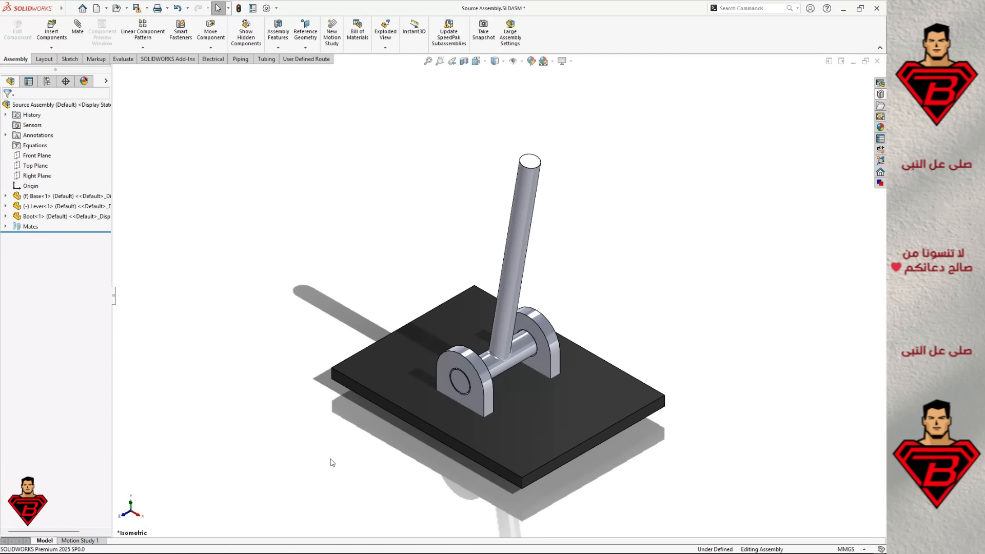
Step: Start editing the Boot part in the context of the assembly
right_click(390, 367)
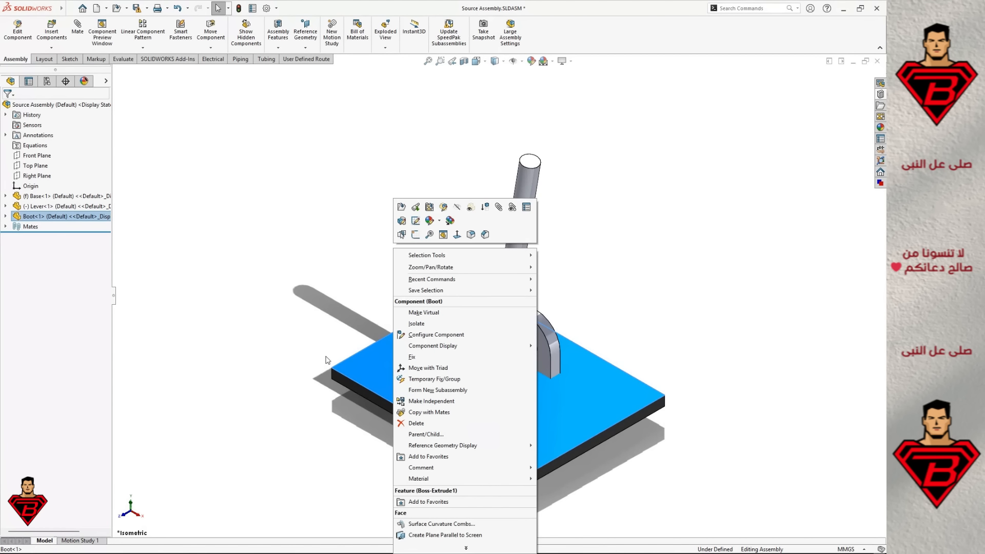
click(129, 255)
right_click(39, 217)
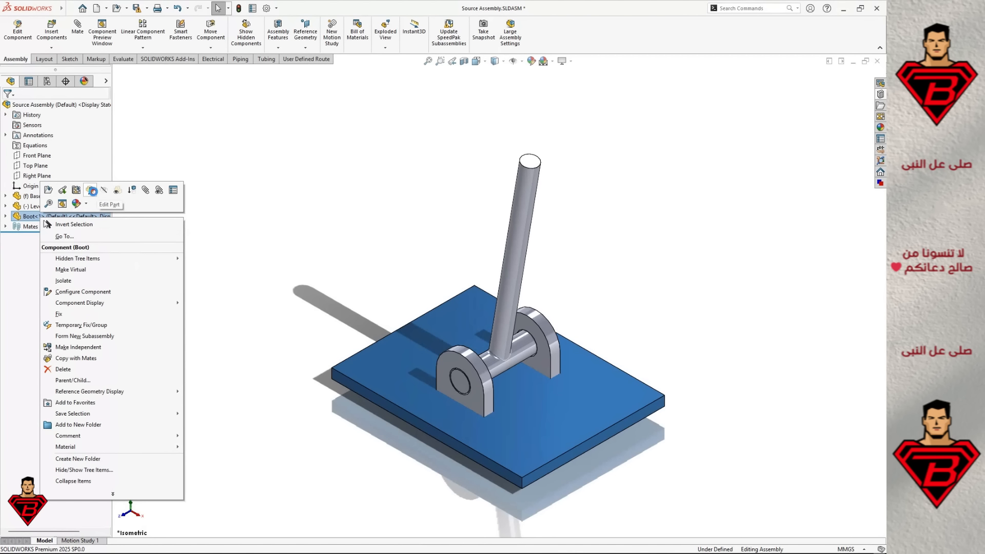
click(91, 190)
Step: Create a sketch on the Boot's top face containing the face outline offset 5 mm inward
click(395, 367)
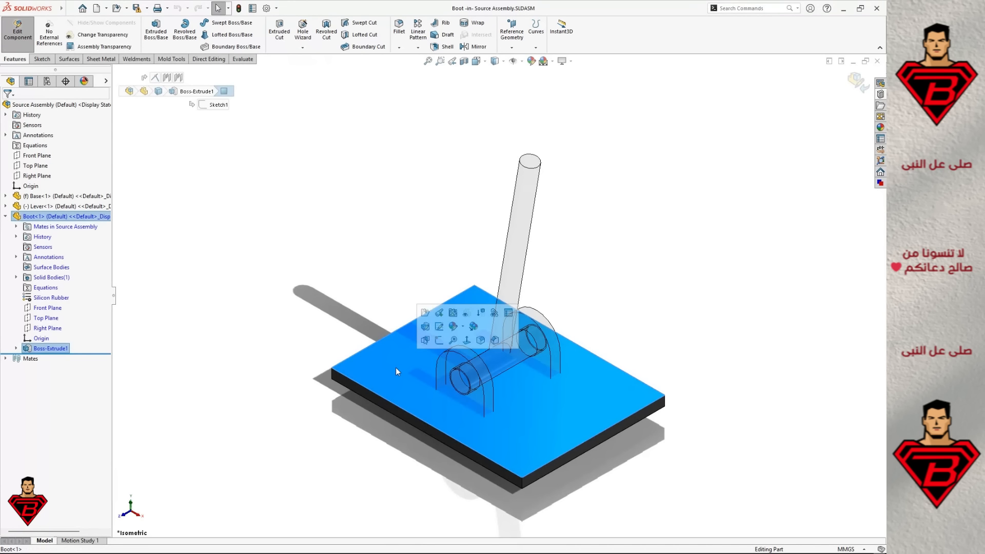
click(41, 59)
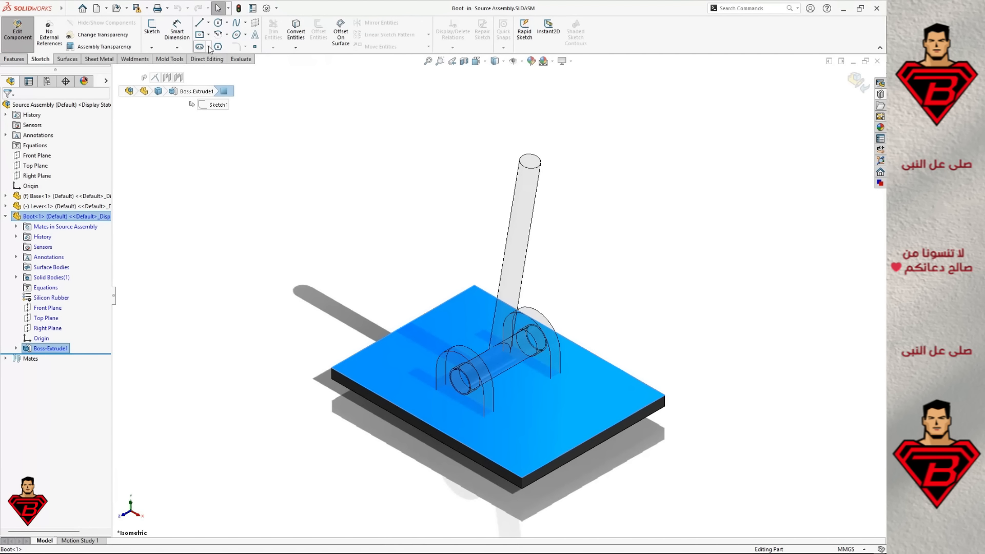
click(151, 30)
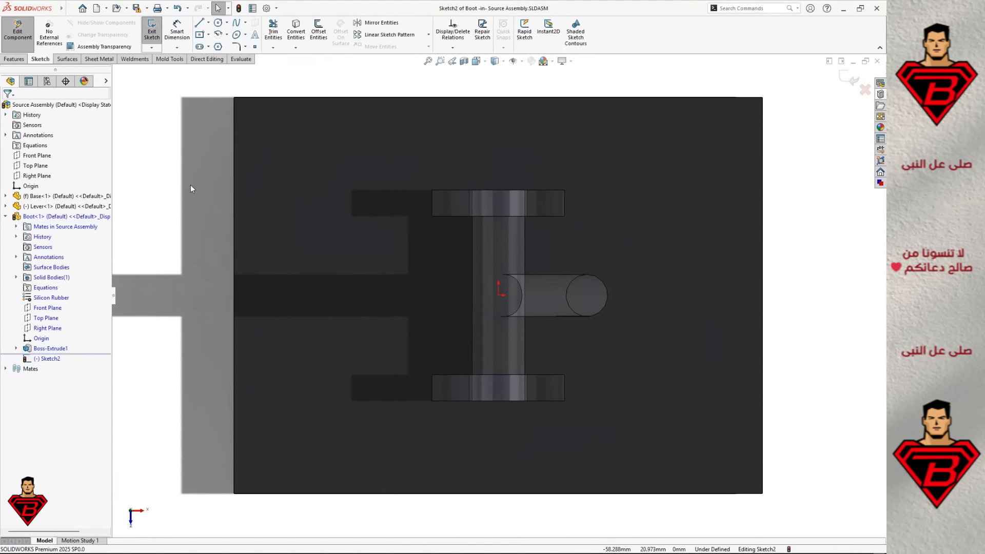
click(310, 196)
click(319, 31)
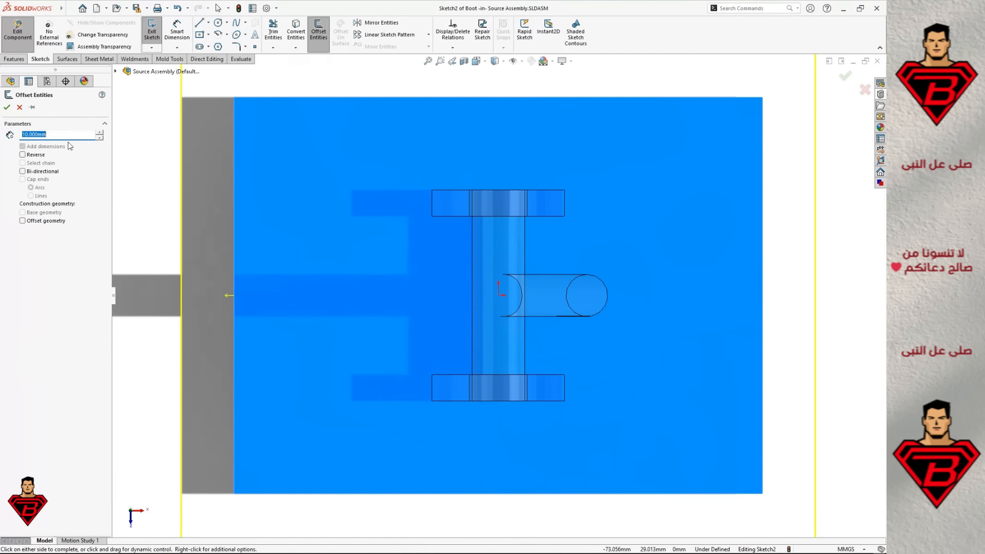
text(5)
key(Return)
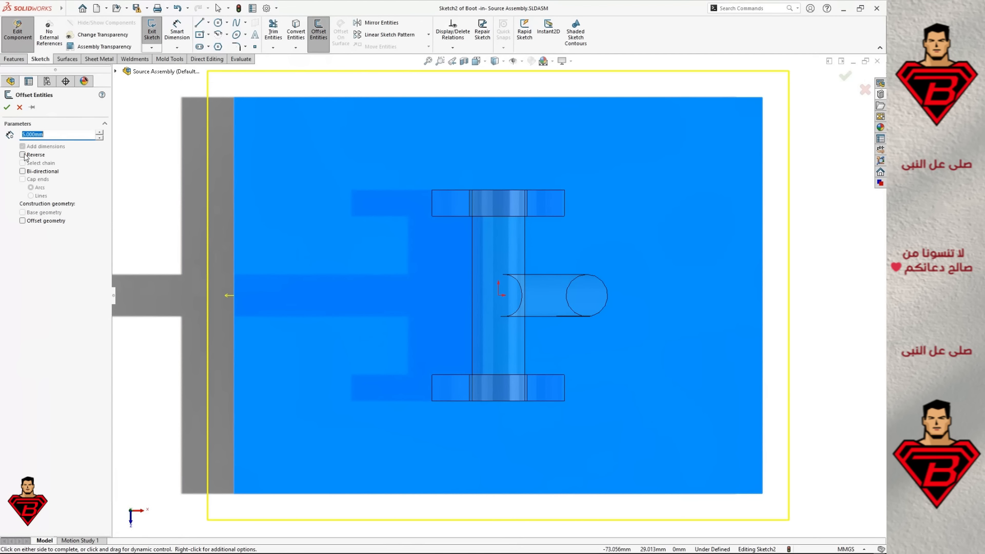
click(23, 155)
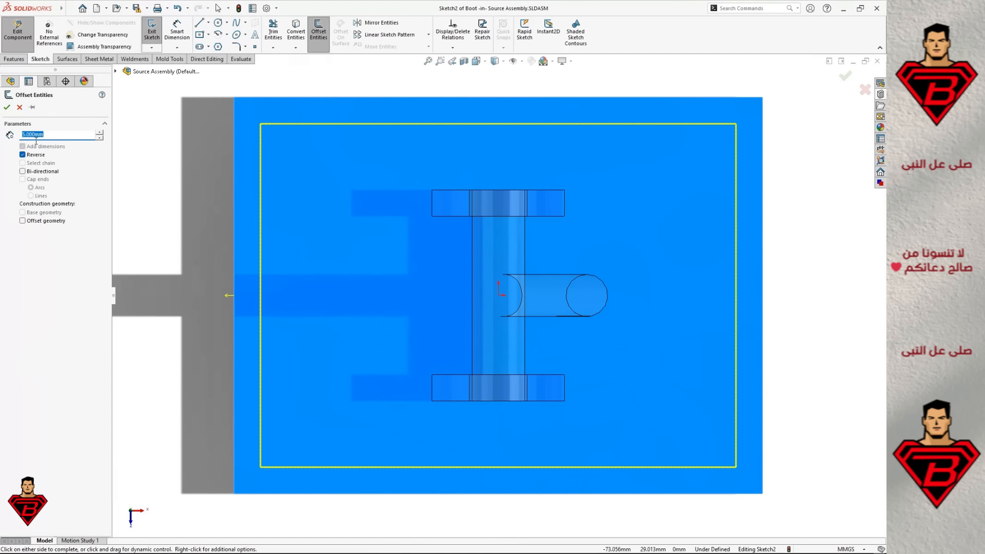
click(6, 107)
scroll(471, 359, up, 6)
mouse_move(472, 362)
middle_down()
mouse_move(461, 265)
mouse_move(418, 265)
middle_up()
click(849, 78)
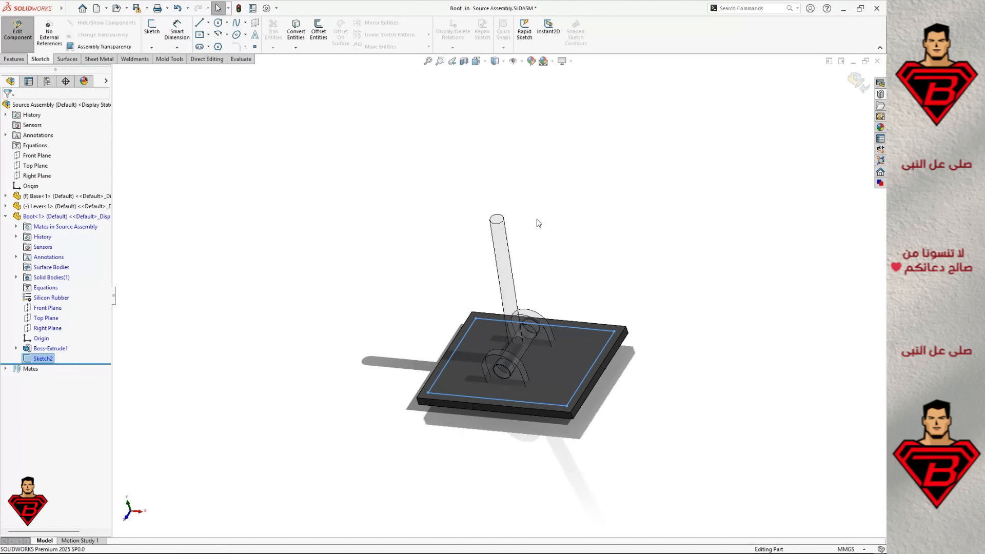
Step: Create a reference plane offset 30 mm below the lever's top end face, using the flipped offset direction
middle_drag(404, 331, 426, 302)
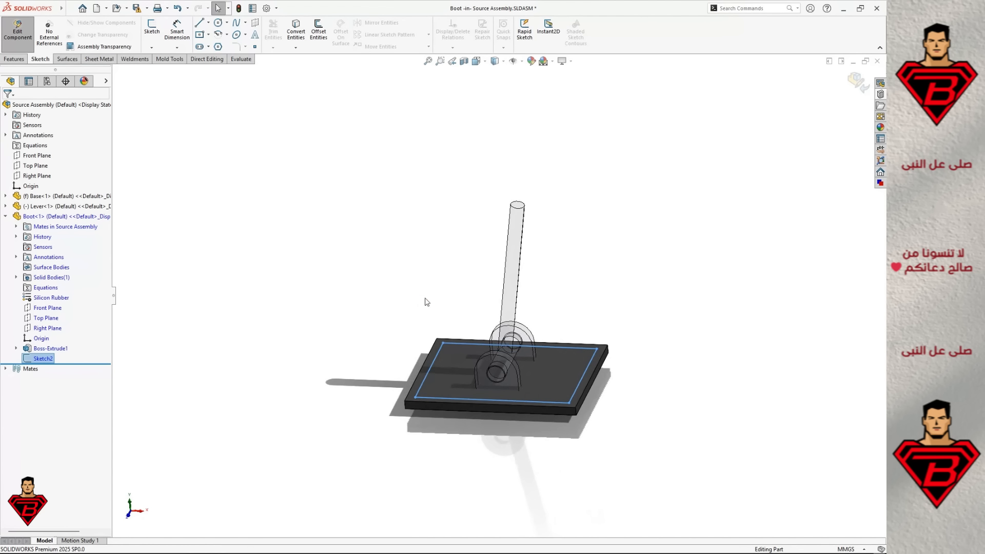
click(393, 297)
click(20, 60)
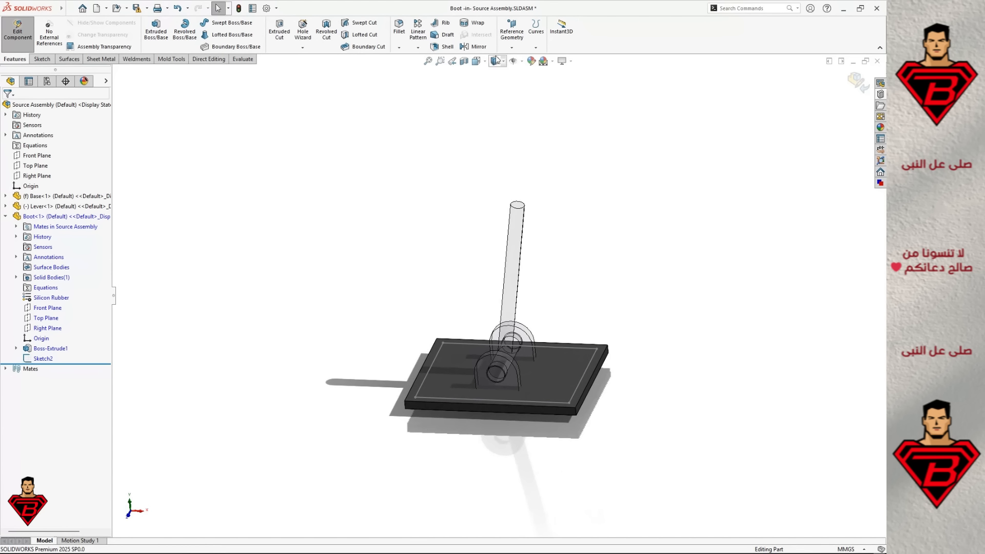
click(512, 47)
click(523, 69)
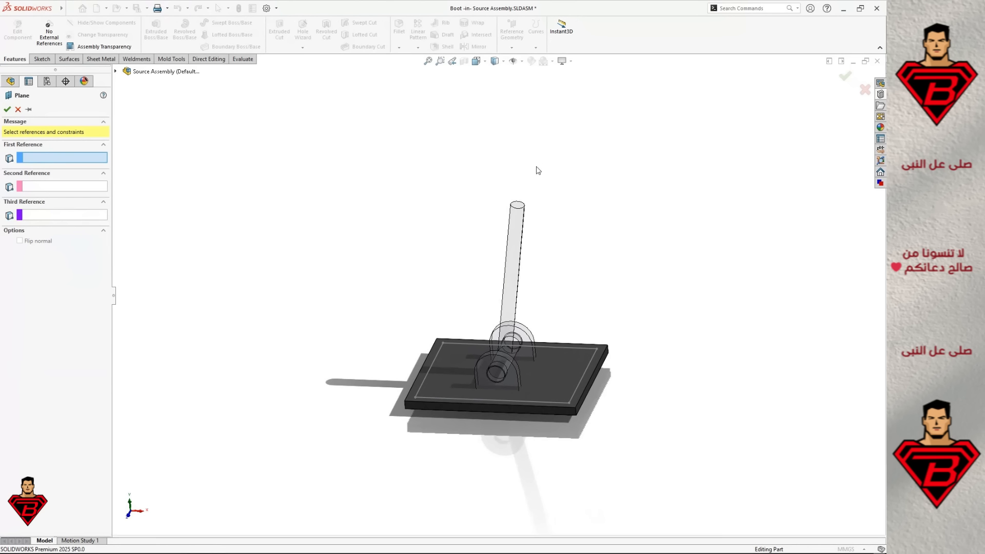
scroll(536, 172, down, 3)
click(500, 221)
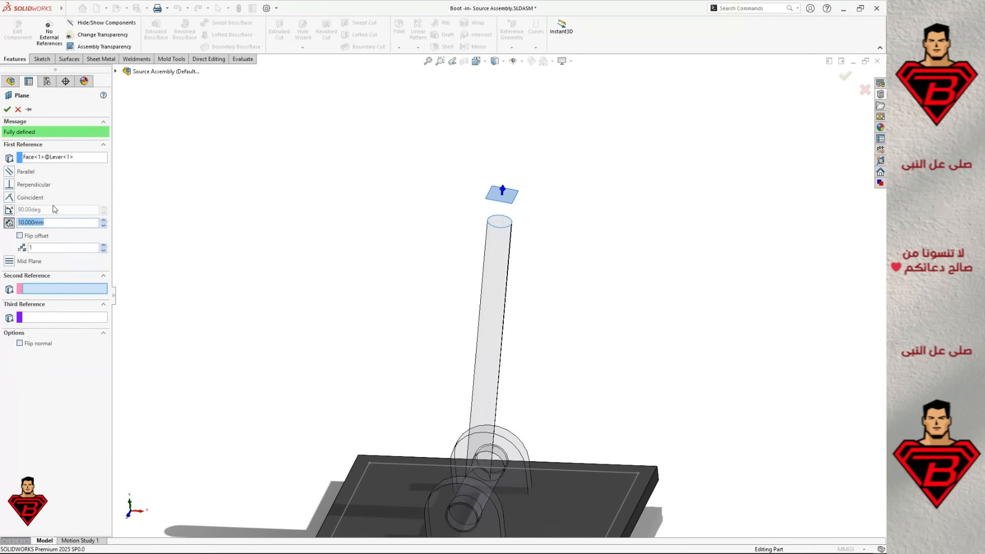
text(30)
click(19, 236)
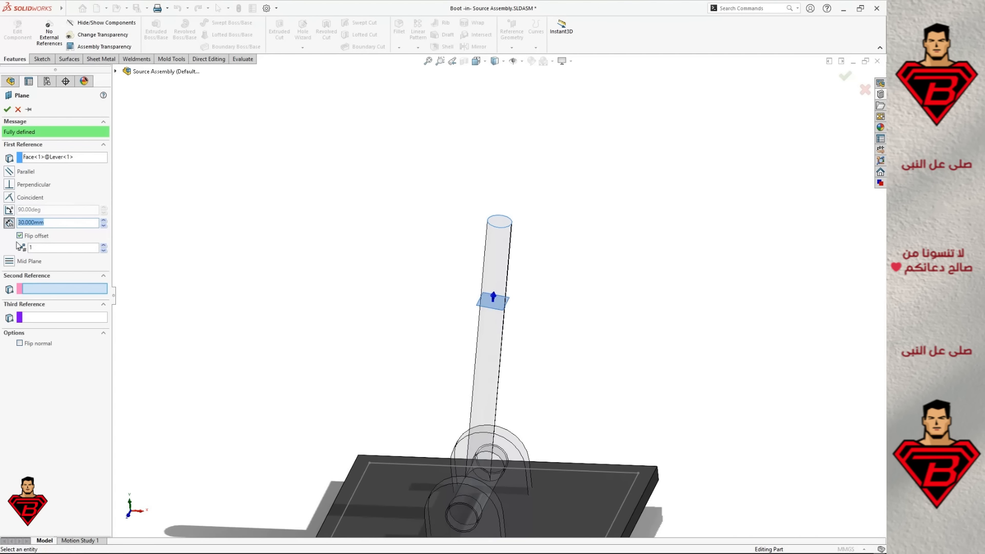
click(8, 109)
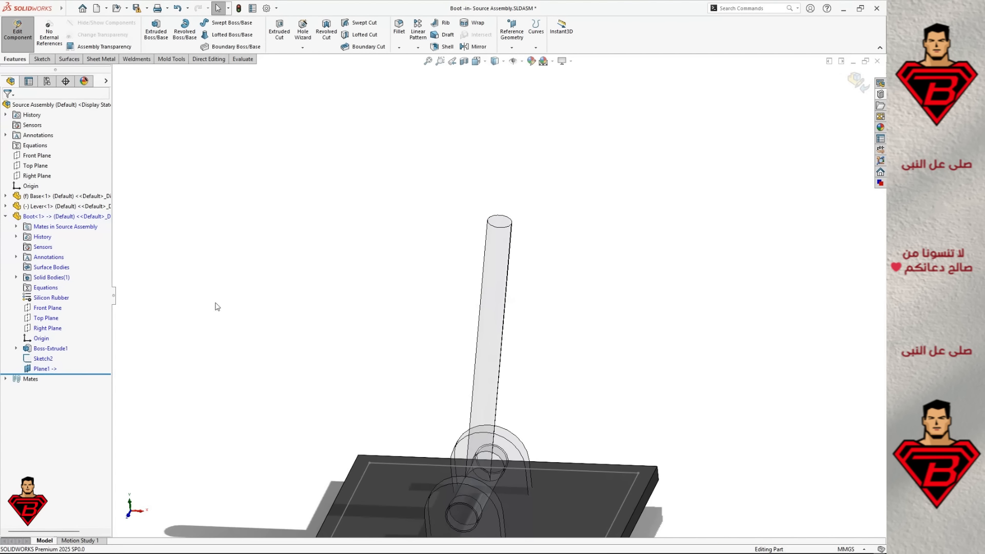
Step: Create a sketch on the new offset plane by converting the circular outline of the lever's top end face
right_click(67, 365)
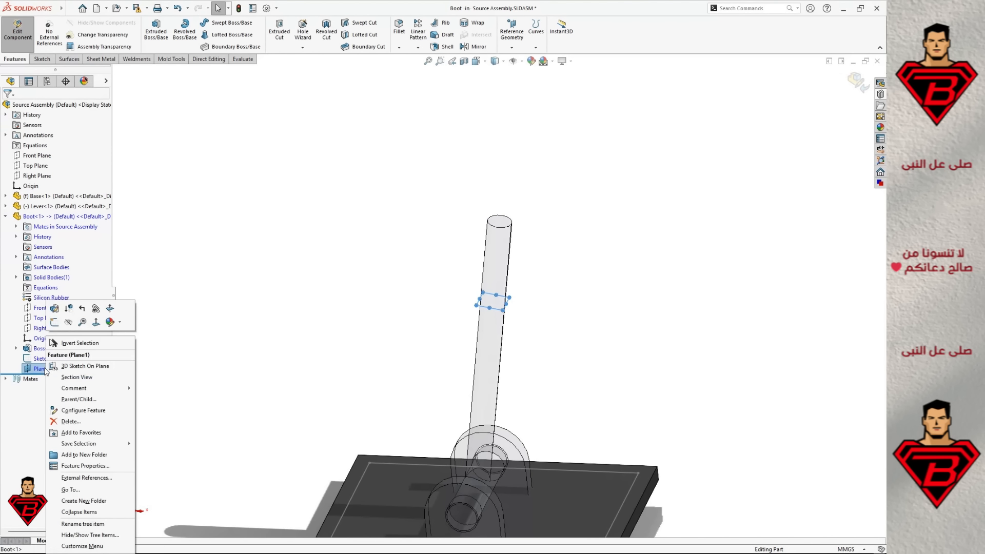
click(57, 338)
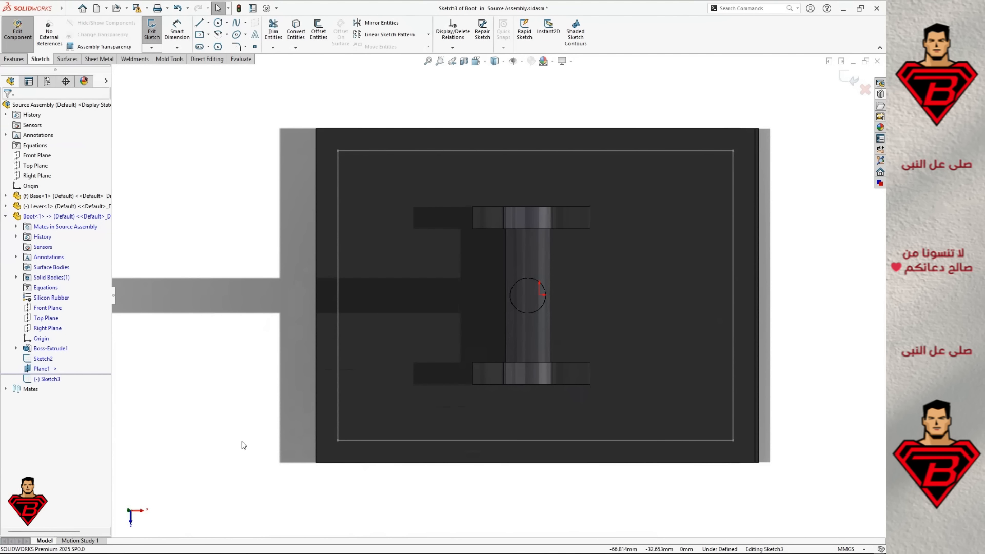
middle_drag(244, 444, 257, 313)
scroll(257, 312, up, 3)
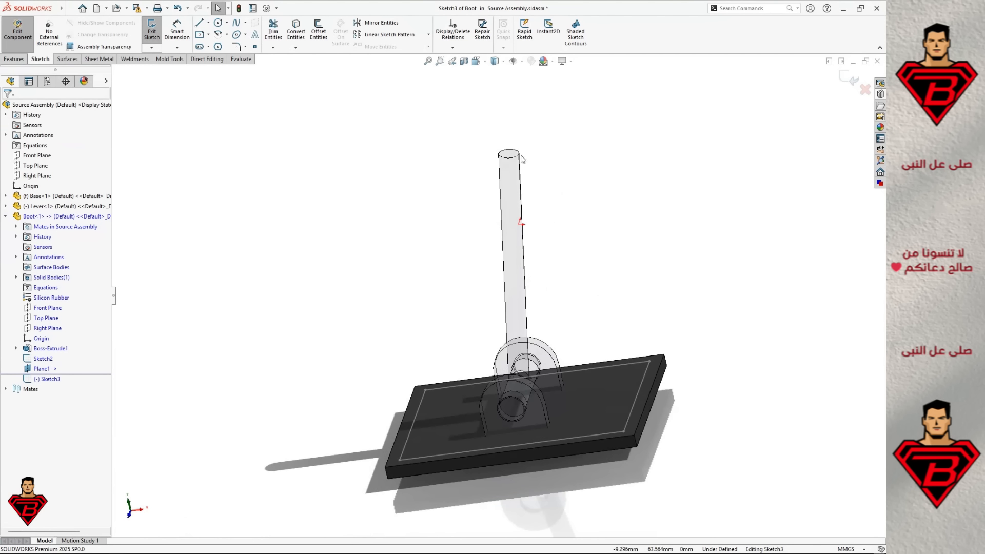
click(508, 155)
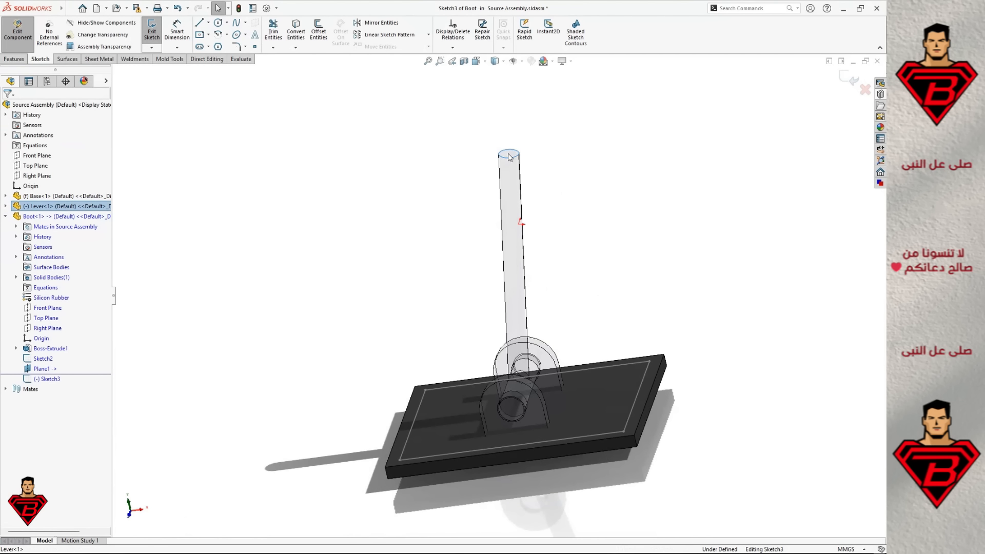
click(301, 35)
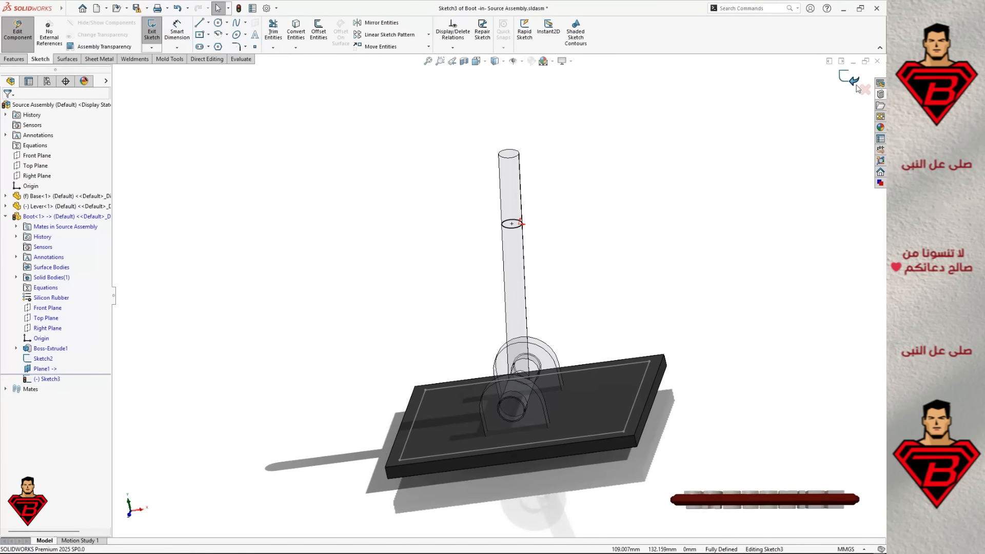
click(848, 80)
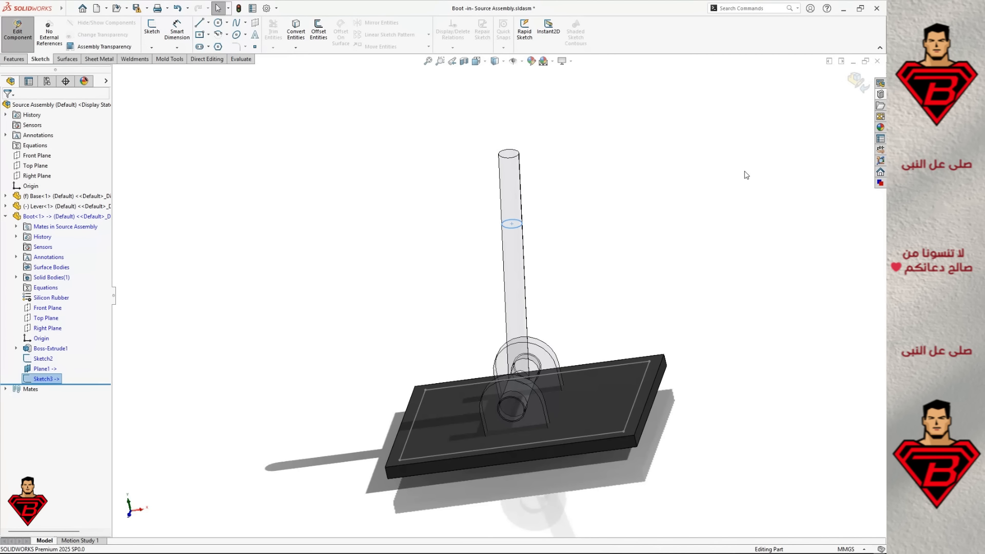
Step: Start a lofted boss on the Boot using the rectangular plate sketch and the circular lever sketch as profiles
middle_drag(644, 241, 655, 224)
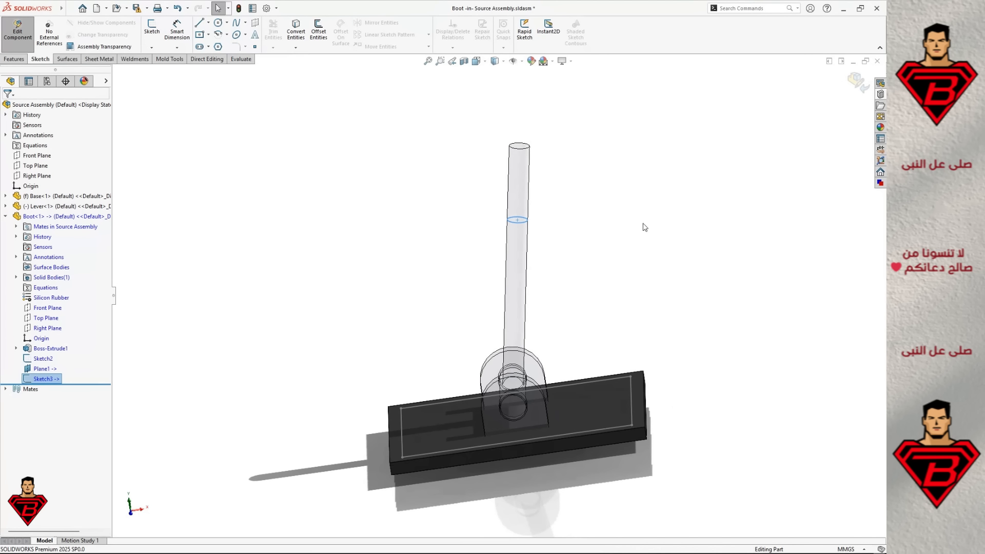
key(ctrl+7)
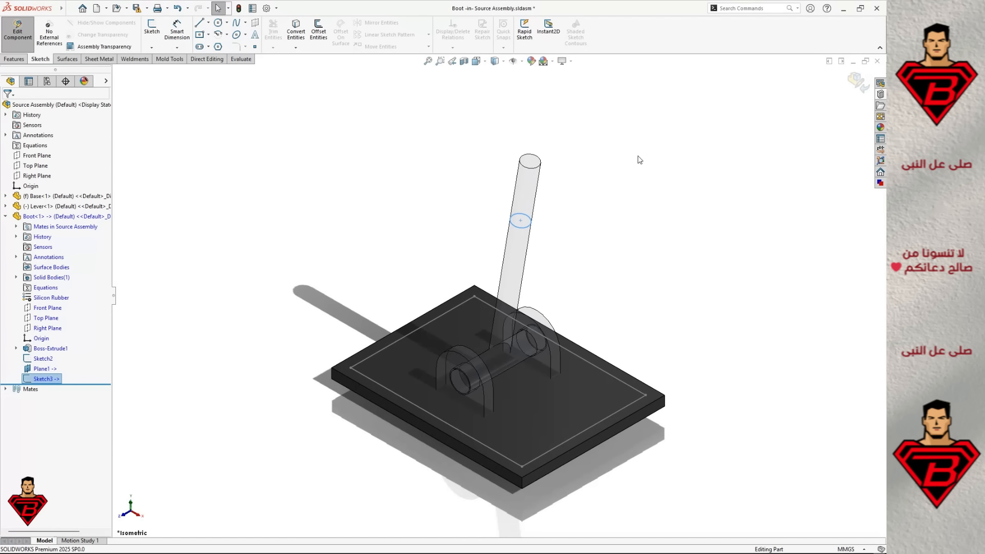
click(666, 204)
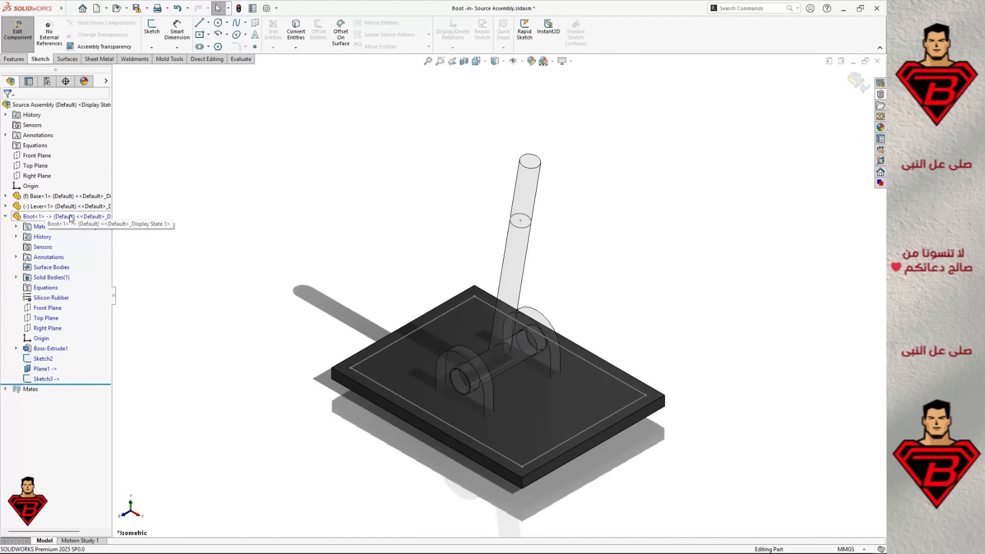
click(17, 60)
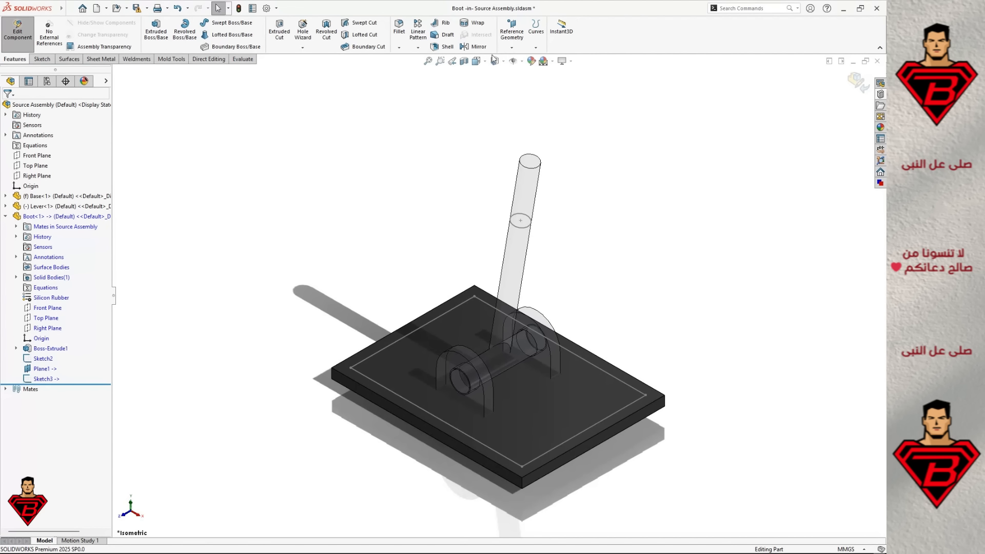
click(228, 35)
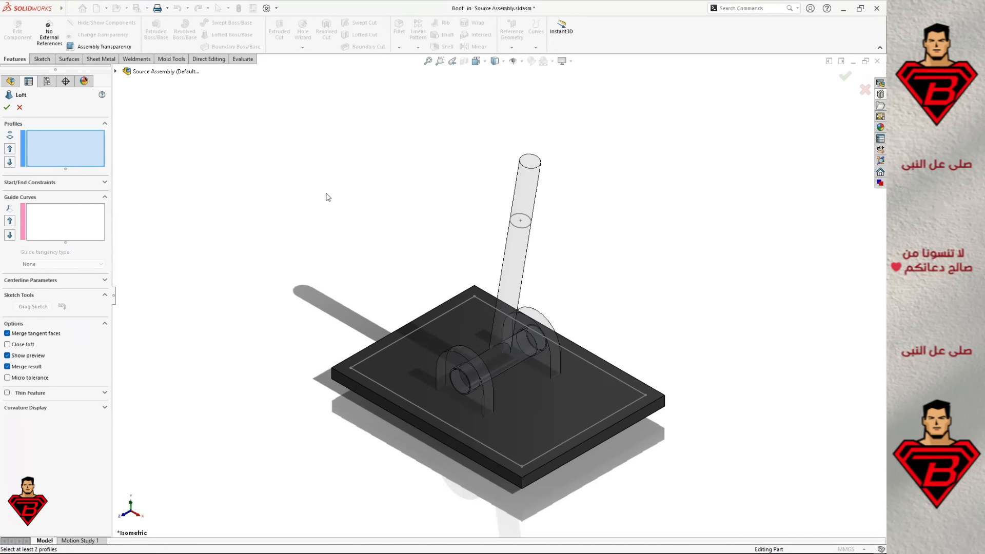
click(362, 361)
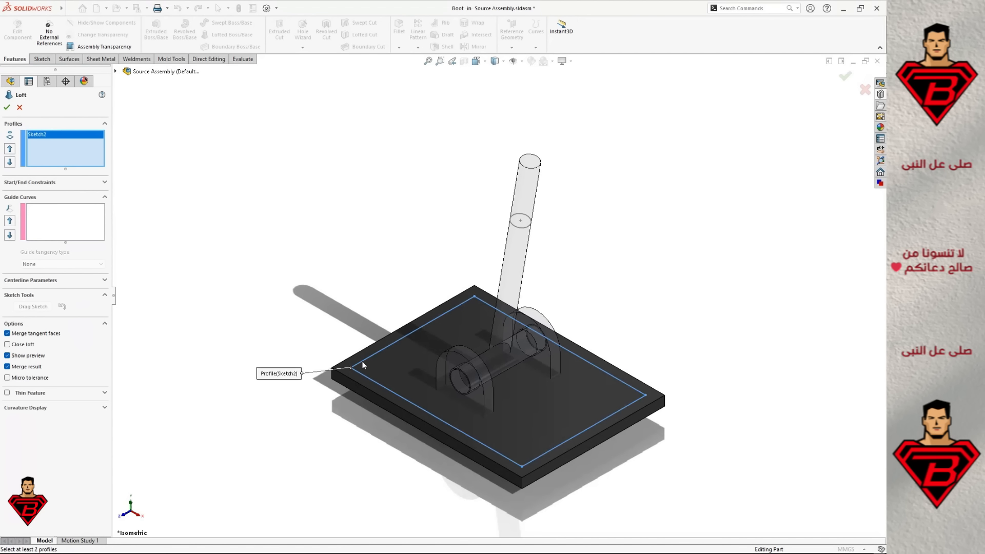
click(515, 227)
mouse_move(513, 226)
middle_down()
mouse_move(399, 360)
mouse_move(359, 353)
middle_up()
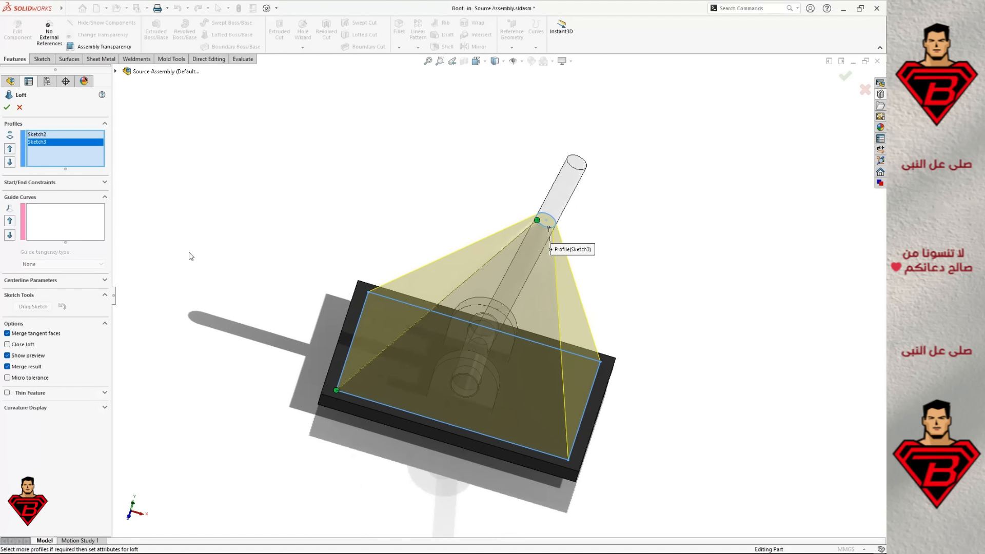
Step: Set the loft's start constraint to Normal To Profile with tangent length 1 and create the loft
click(105, 184)
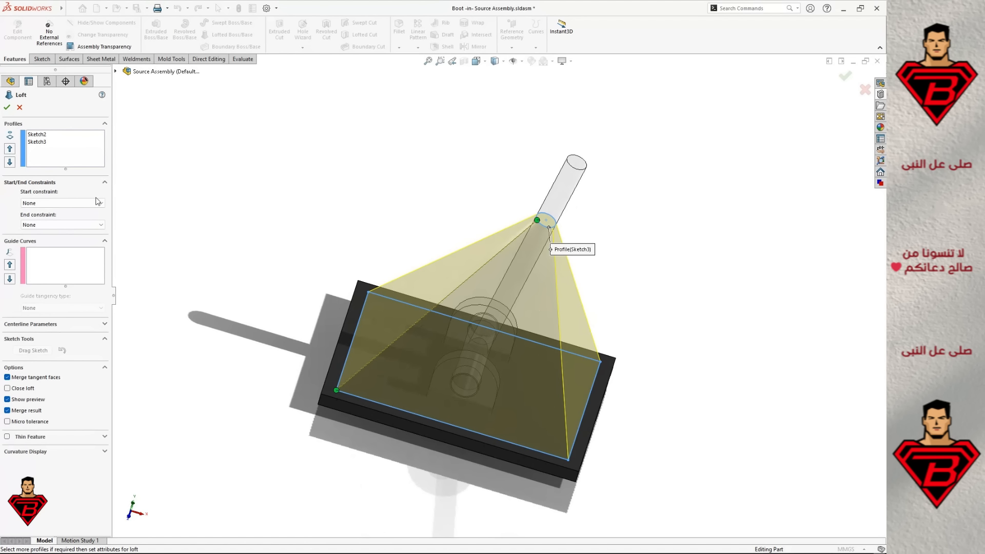
click(97, 203)
click(86, 224)
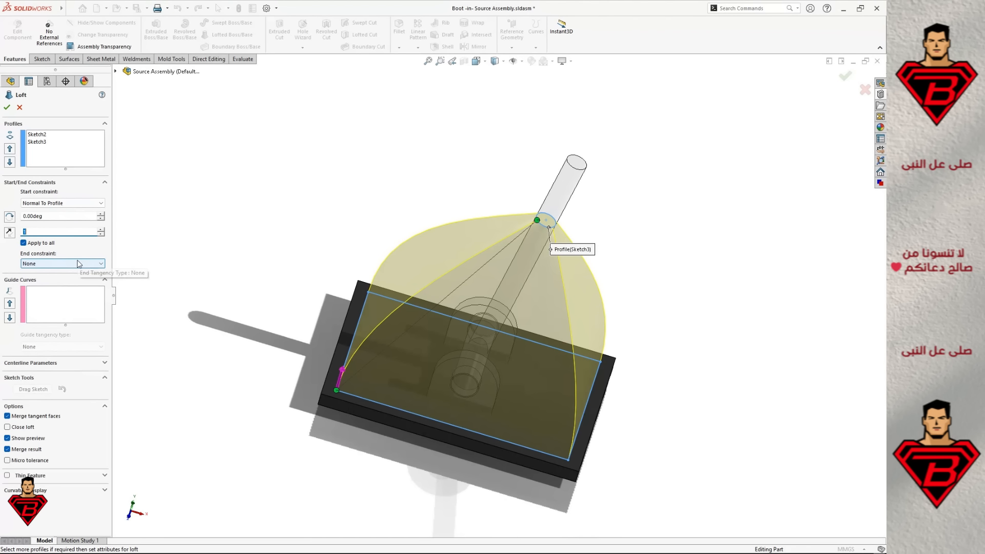
middle_drag(242, 292, 218, 288)
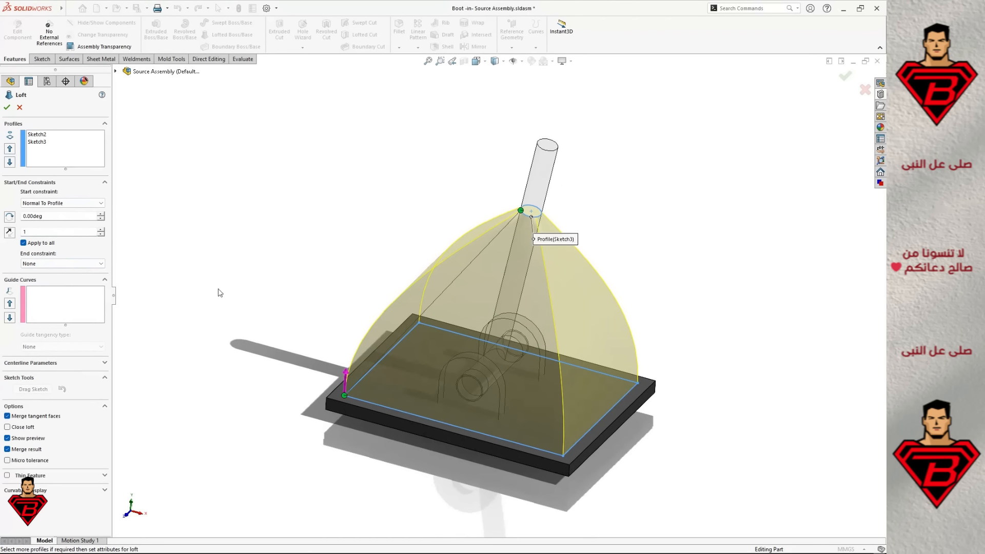
click(7, 108)
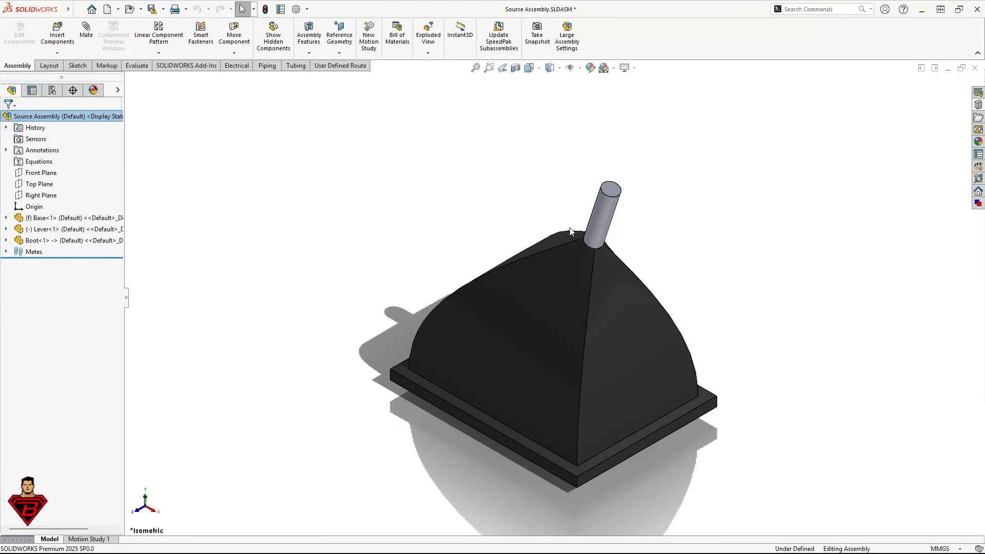
Step: Swing the lever to two different positions, rebuilding the assembly after each move to update the boot
drag(613, 218, 345, 231)
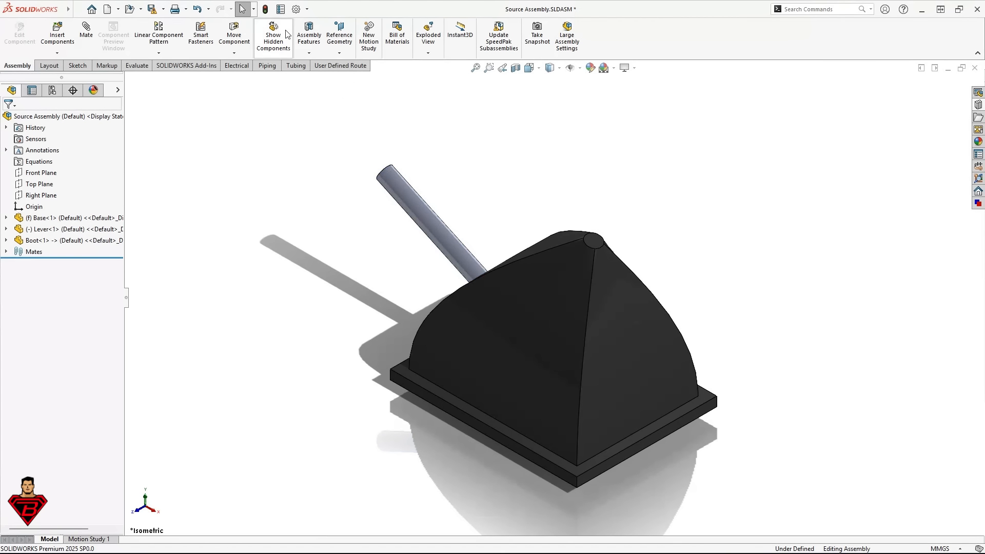
click(265, 9)
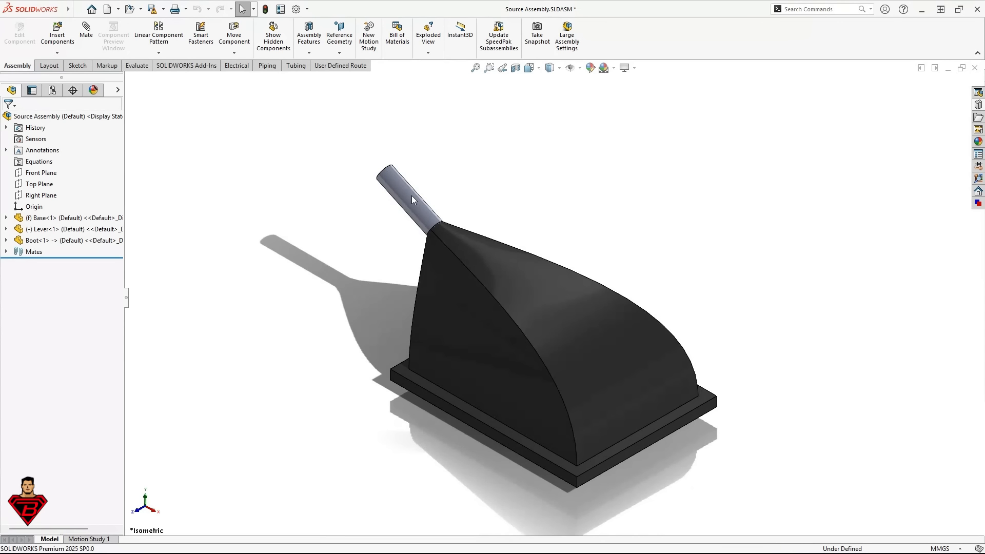
drag(411, 195, 521, 239)
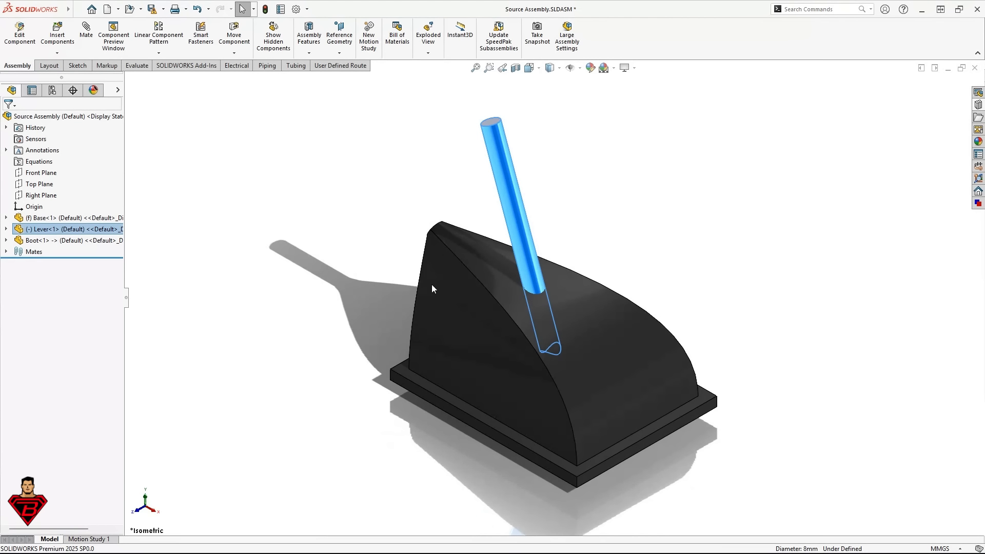
click(265, 8)
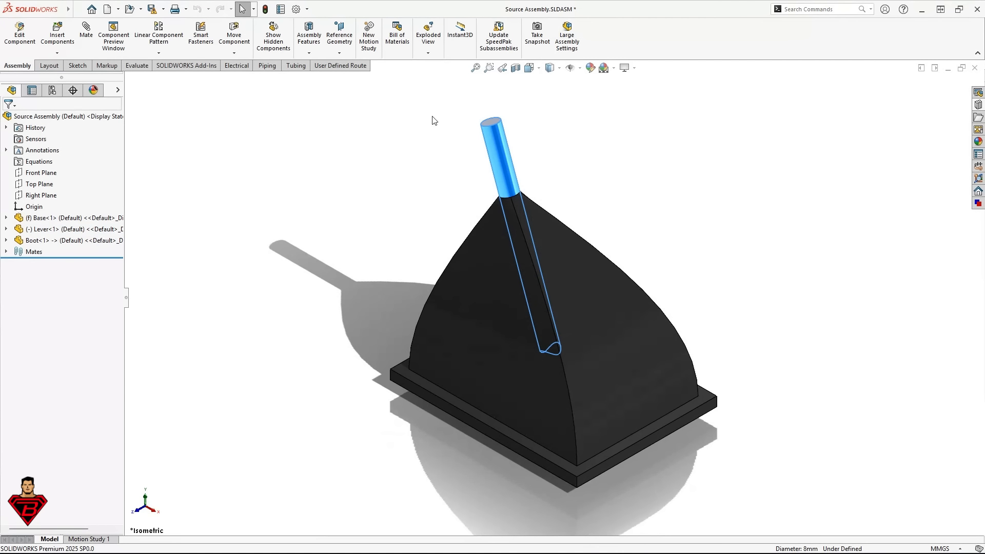
Step: Swing the lever away from the boot's tip without rebuilding the assembly
click(381, 156)
drag(326, 111, 728, 446)
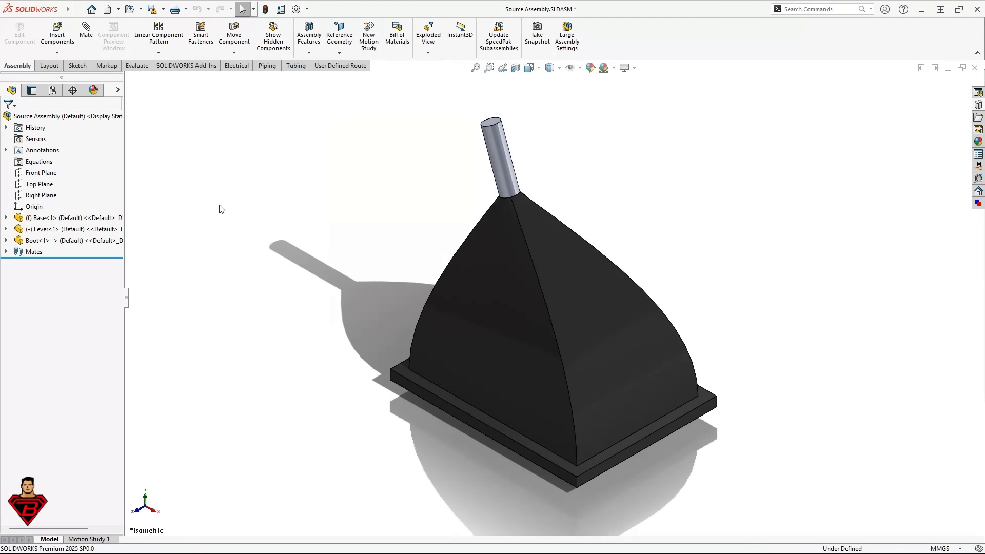
right_click(103, 240)
click(294, 211)
drag(503, 165, 591, 226)
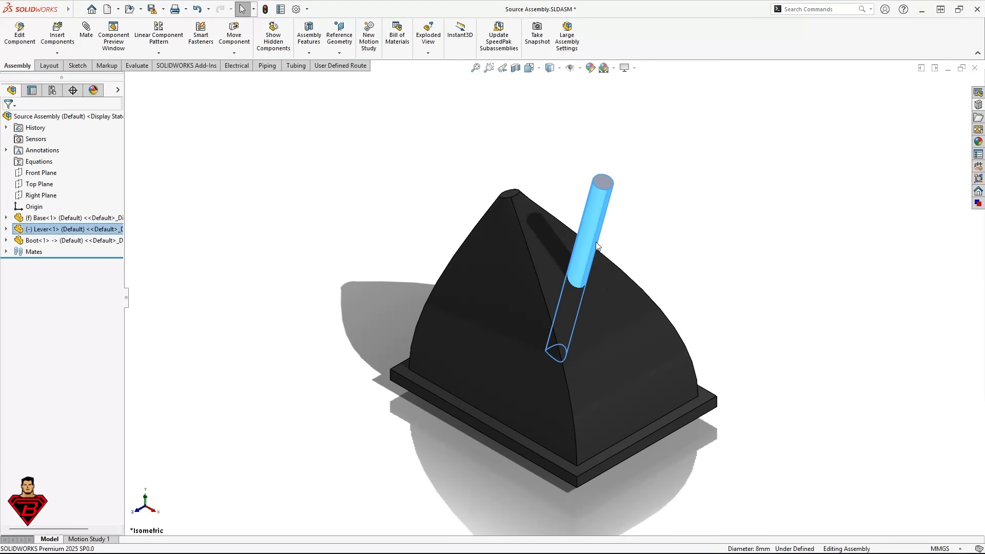
click(162, 254)
click(77, 241)
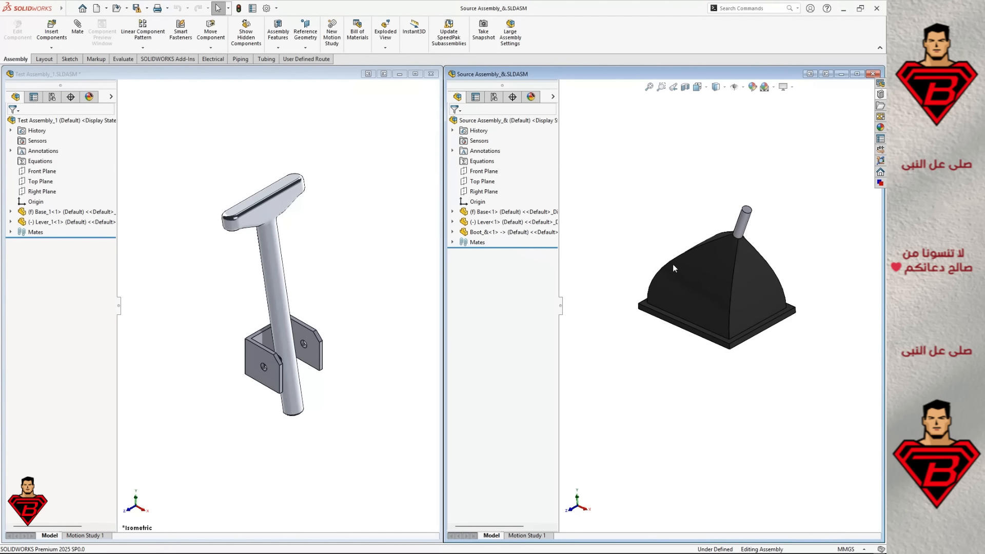
Step: Copy the boot component from Source Assembly_& into Test Assembly_1 and maximize the Test Assembly_1 window
drag(609, 168, 792, 353)
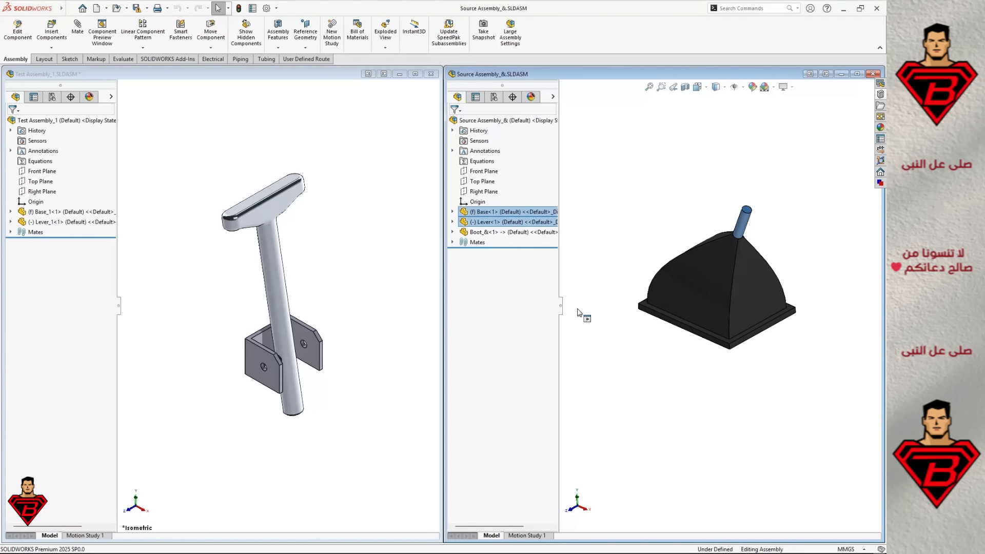
click(609, 268)
drag(487, 232, 285, 287)
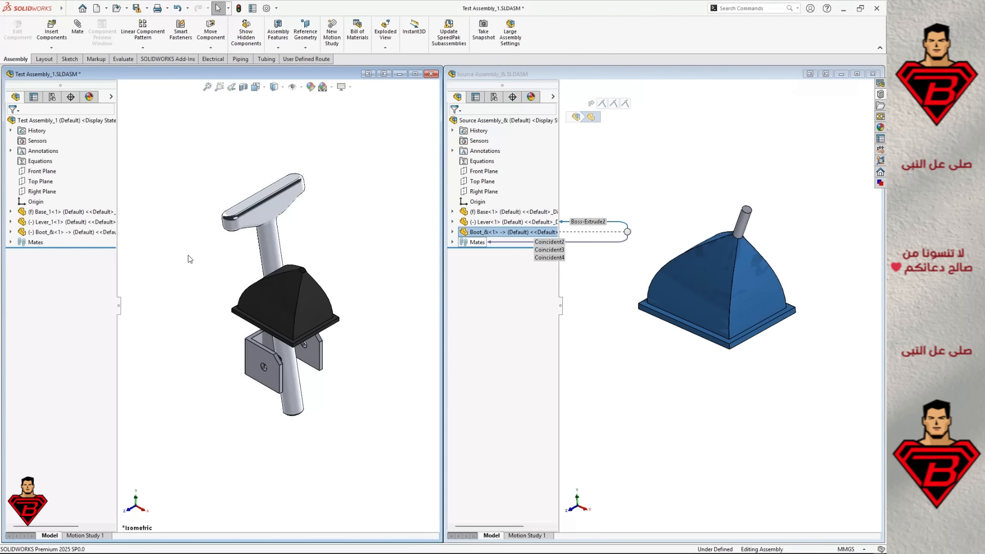
click(415, 74)
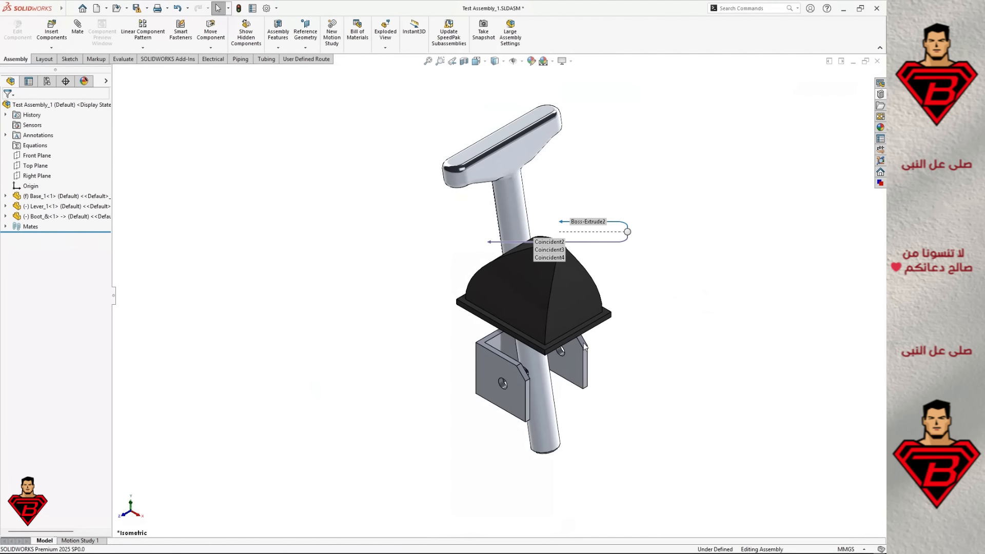
Step: Seat the boot's plate at the top of the base and center it between the flanges' outer faces with a Width mate
scroll(523, 355, down, 4)
middle_drag(523, 356, 505, 302)
scroll(502, 298, up, 4)
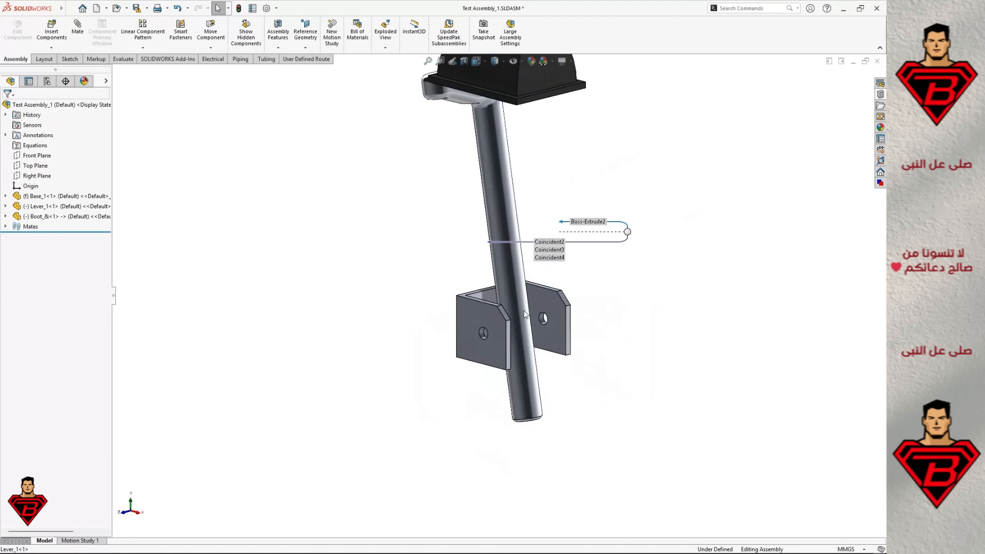
scroll(555, 201, down, 2)
scroll(483, 302, up, 3)
middle_drag(478, 269, 458, 197)
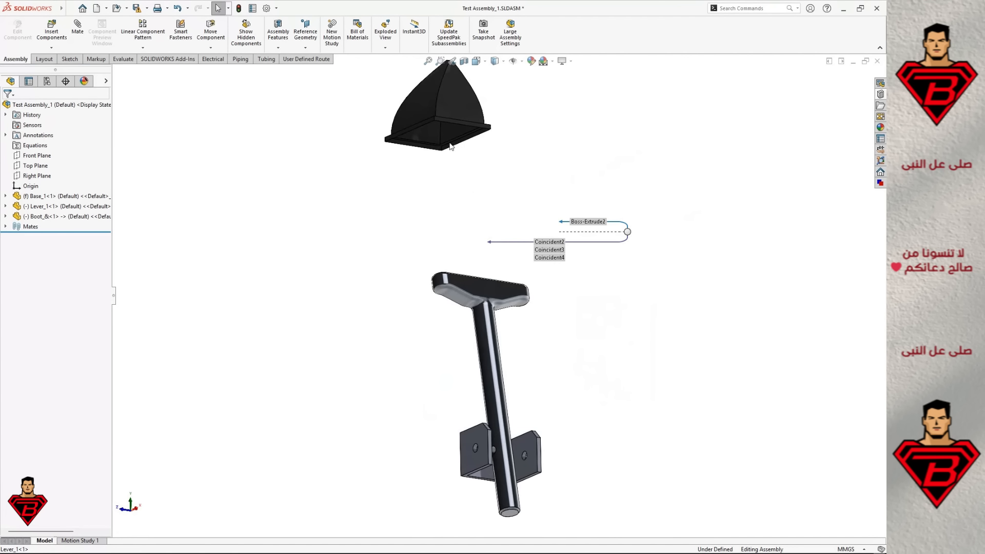
scroll(430, 130, down, 5)
ctrl+click(793, 381)
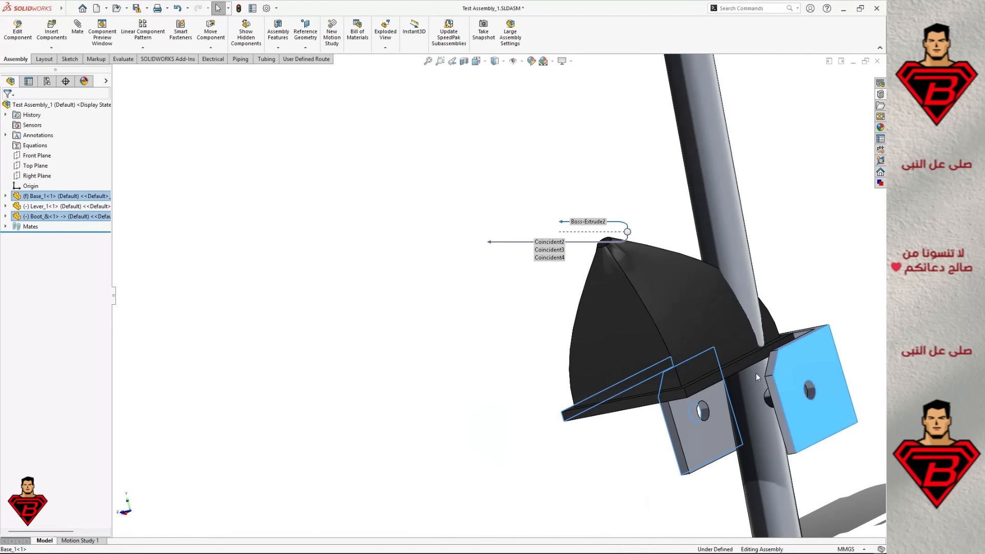
ctrl+click(734, 369)
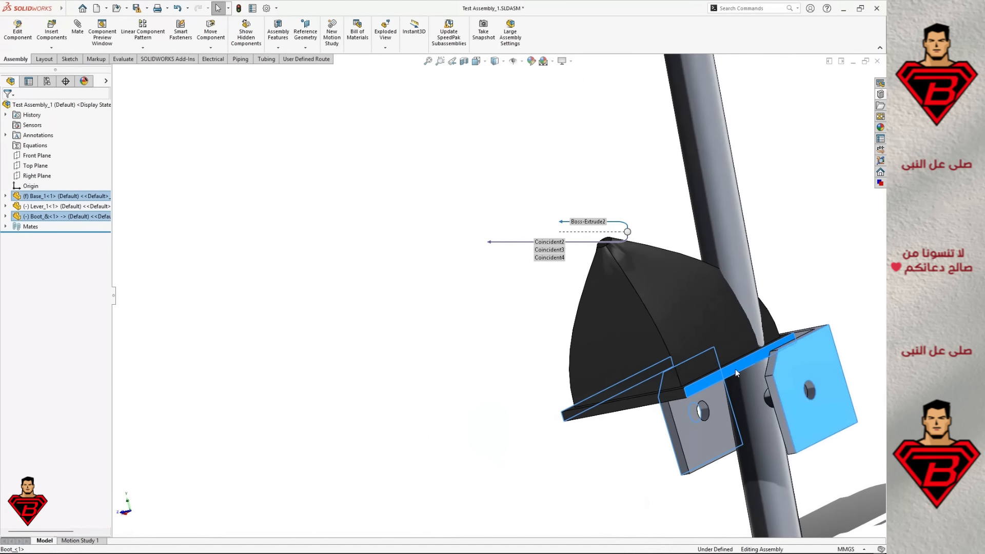
click(764, 361)
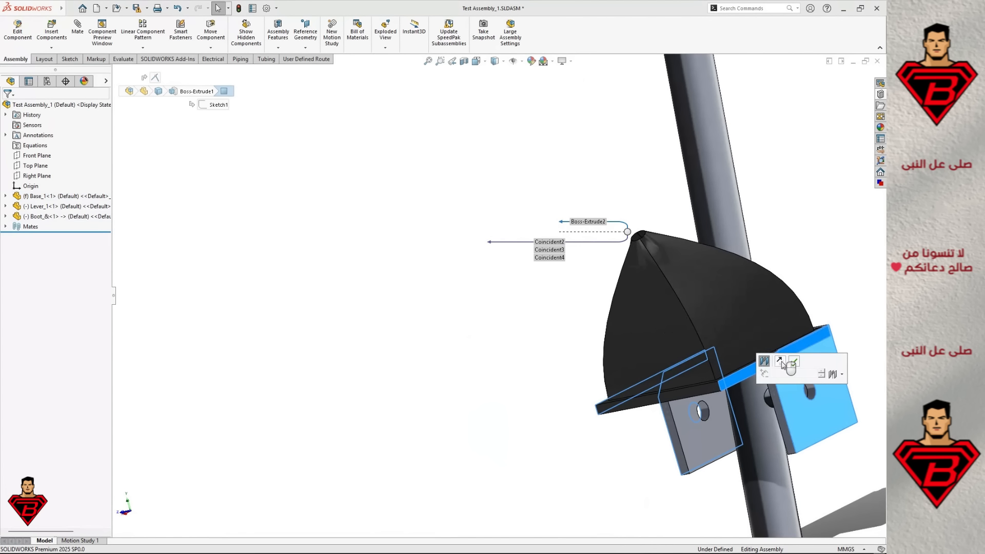
Step: Add a second Width mate centering the boot's plate between the base's back wall and the opposite flange end faces
click(709, 388)
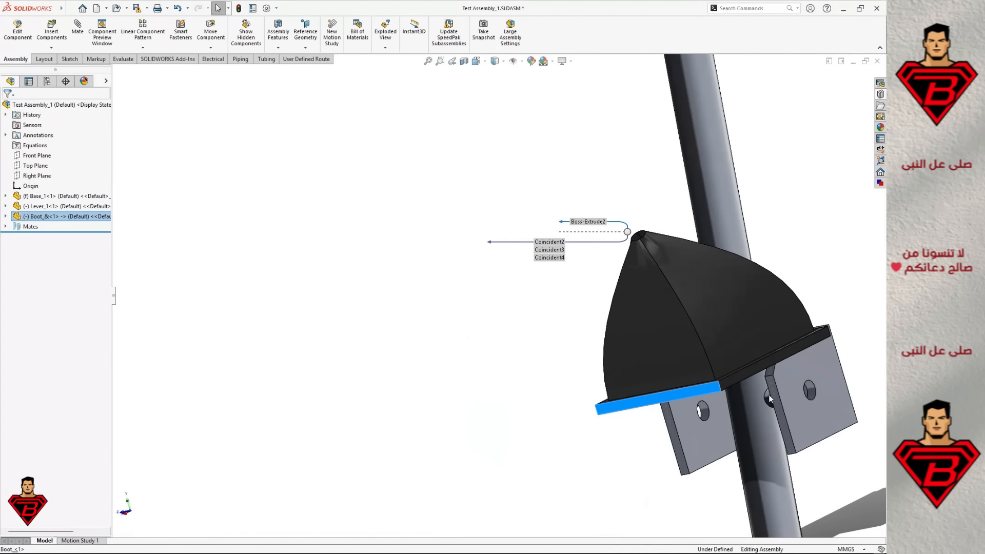
ctrl+click(779, 408)
scroll(648, 441, up, 5)
middle_drag(590, 407, 668, 410)
scroll(553, 336, down, 8)
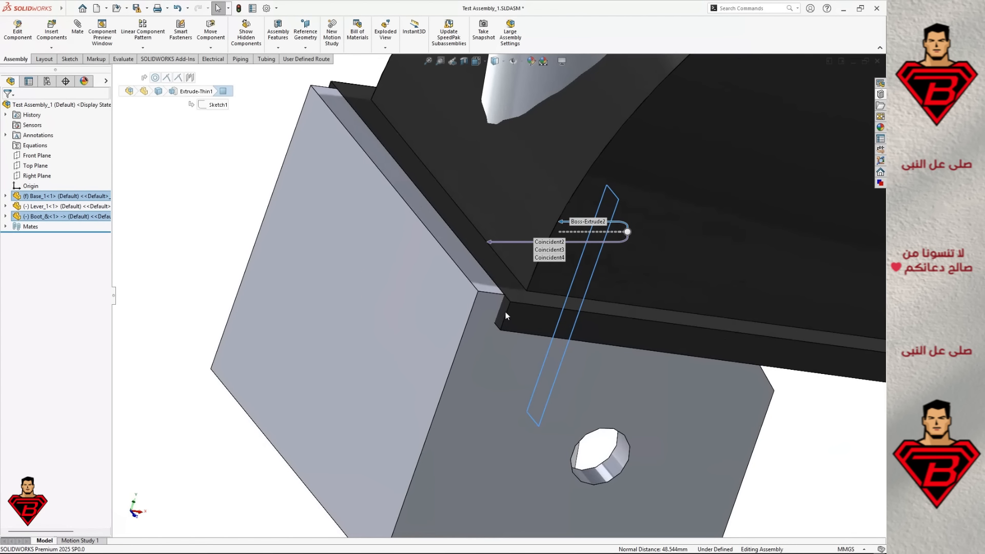
ctrl+click(504, 311)
ctrl+click(458, 310)
click(491, 306)
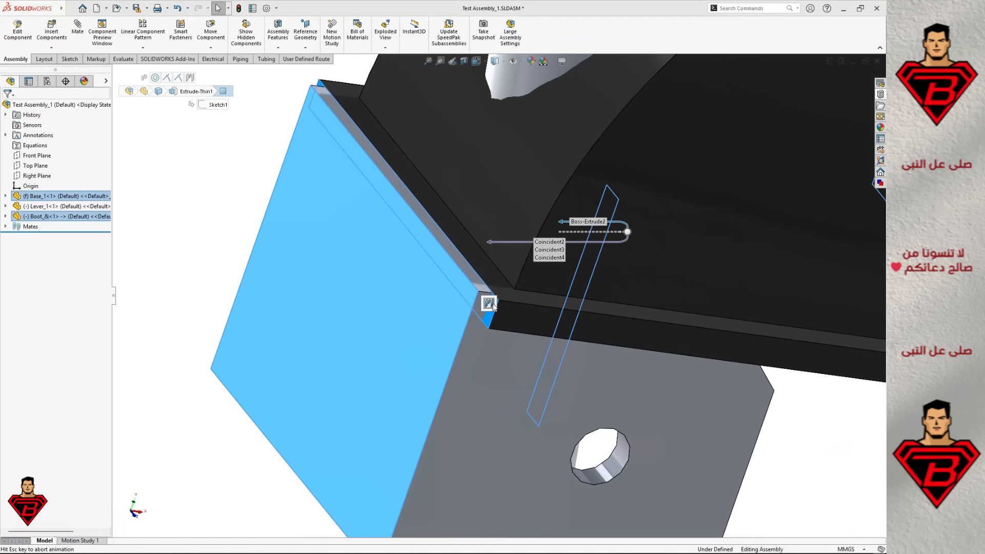
click(520, 310)
scroll(523, 324, up, 8)
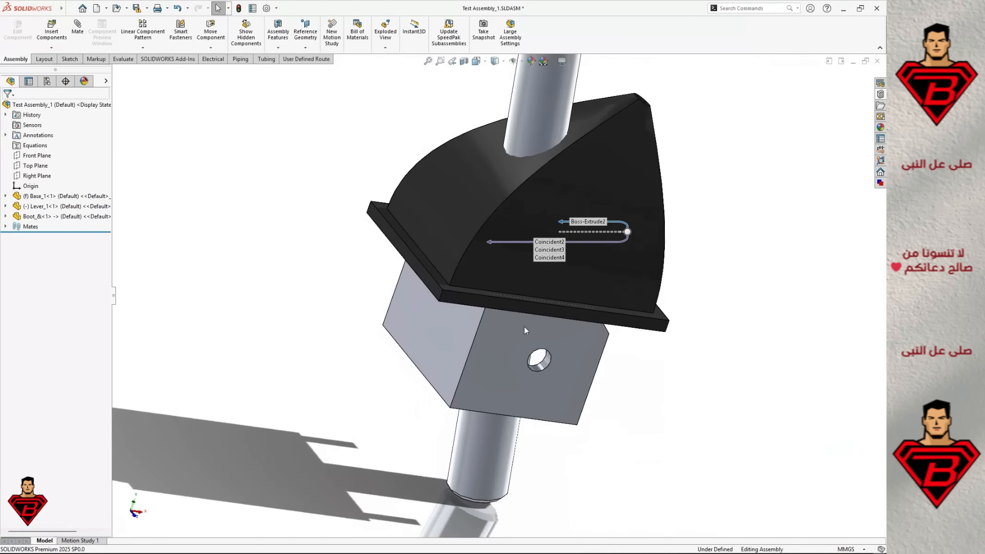
Step: Make the boot component flexible and reattach its Plane1 face reference to the face of Lever_1's handle
key(ctrl+7)
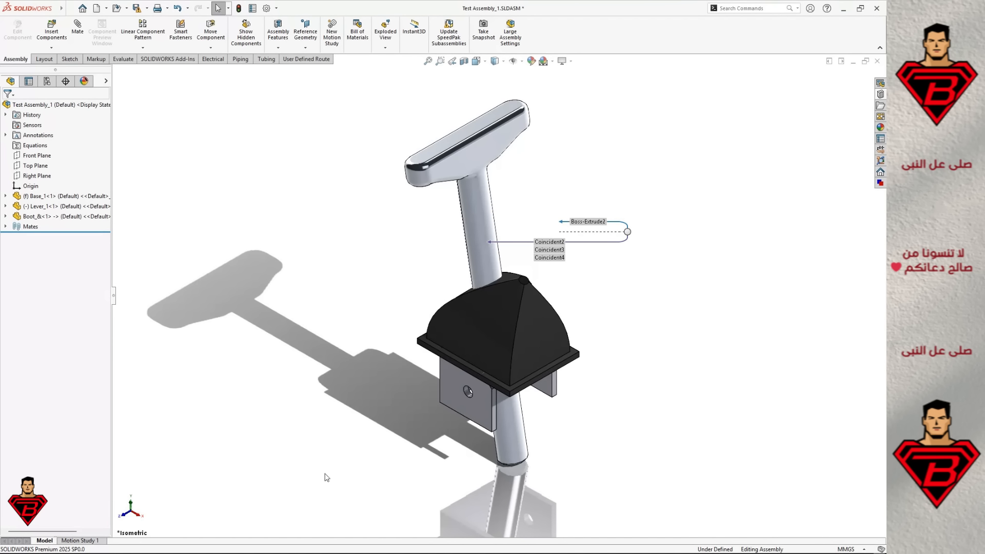
middle_drag(326, 474, 386, 404)
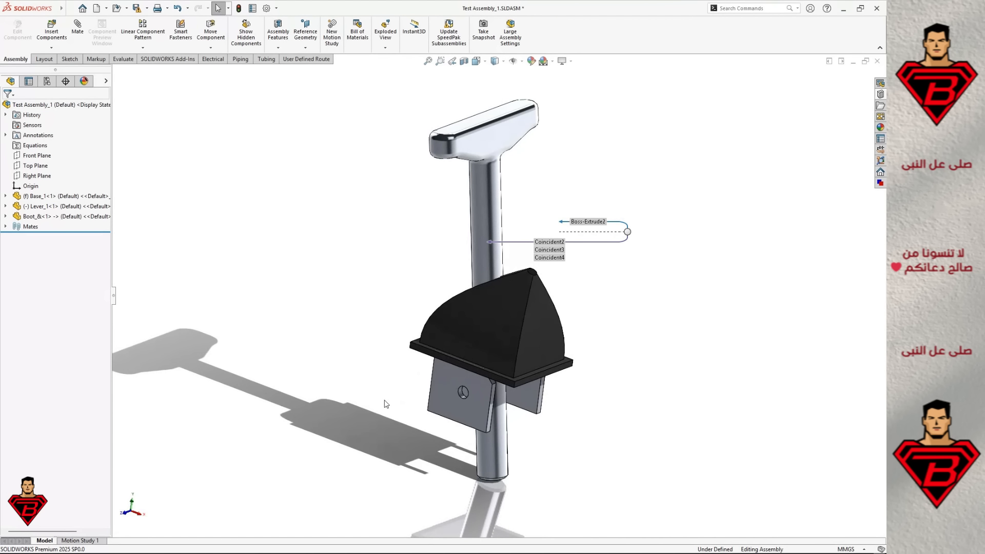
right_click(45, 218)
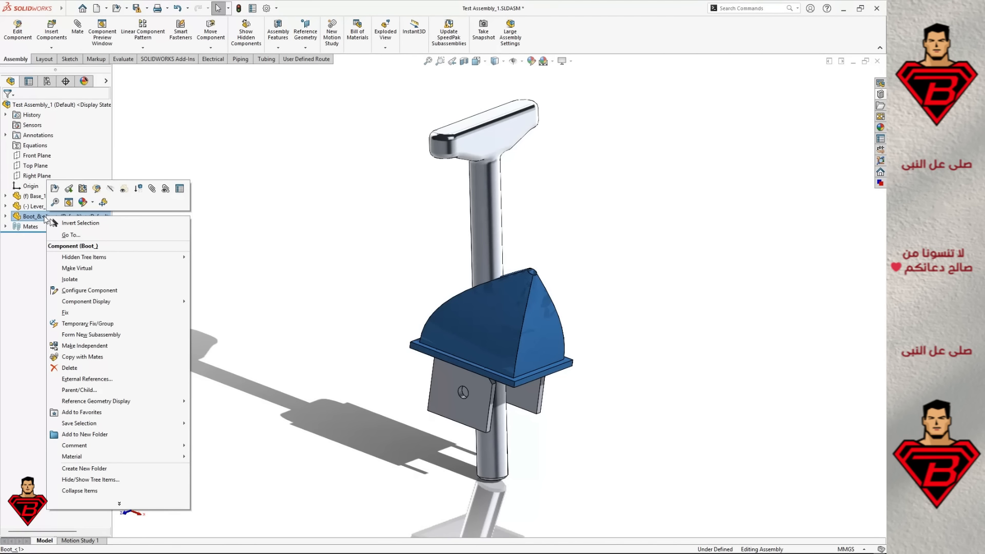
click(105, 203)
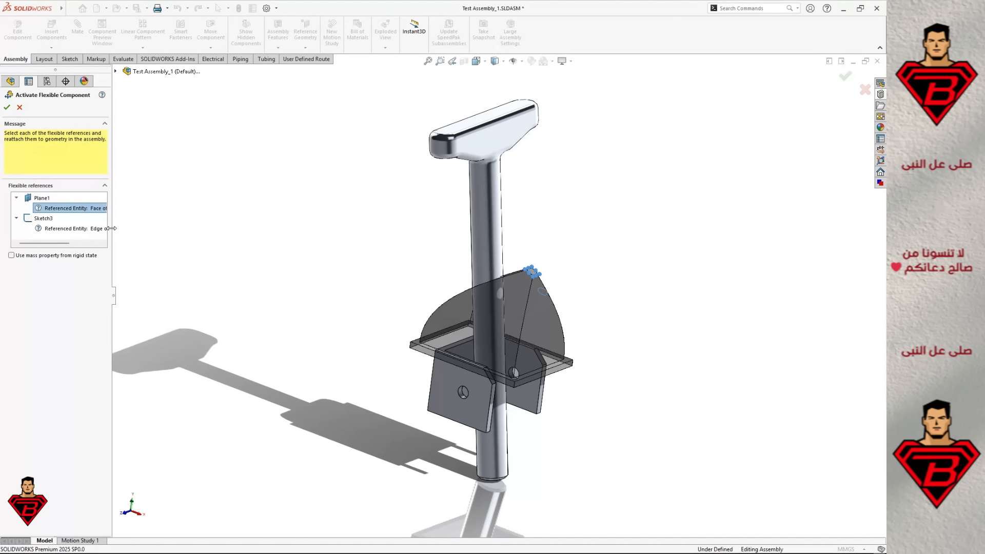
drag(112, 229, 167, 224)
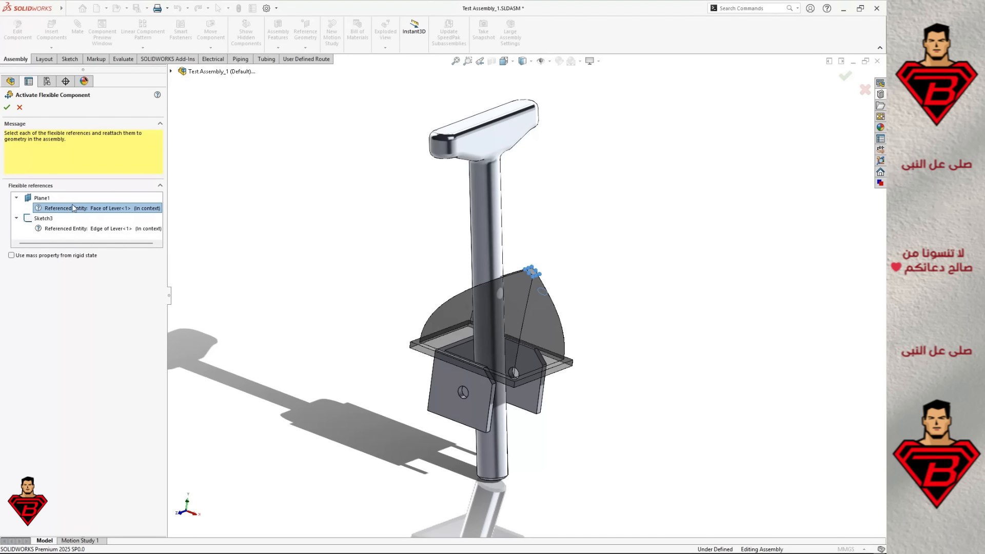
click(487, 127)
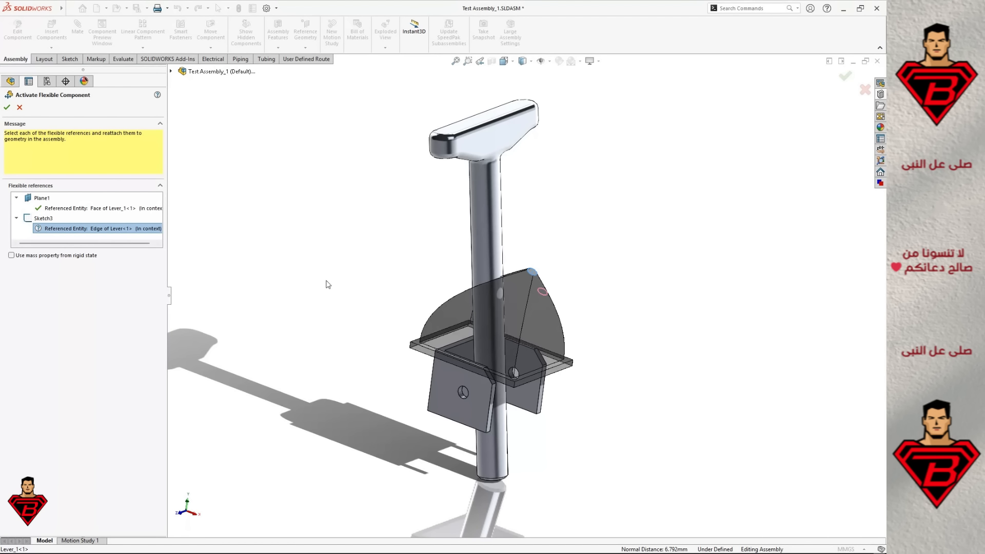
Step: Reattach the boot's Sketch3 edge reference to the circular edge at Lever_1's lower end and accept the flexible component
scroll(351, 280, up, 3)
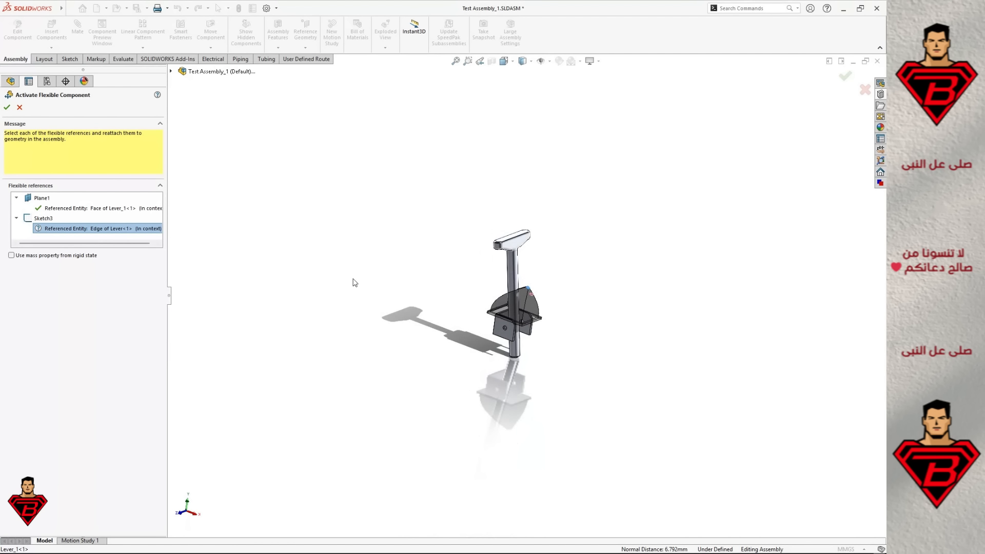
scroll(543, 359, down, 5)
scroll(419, 402, down, 3)
scroll(420, 400, down, 1)
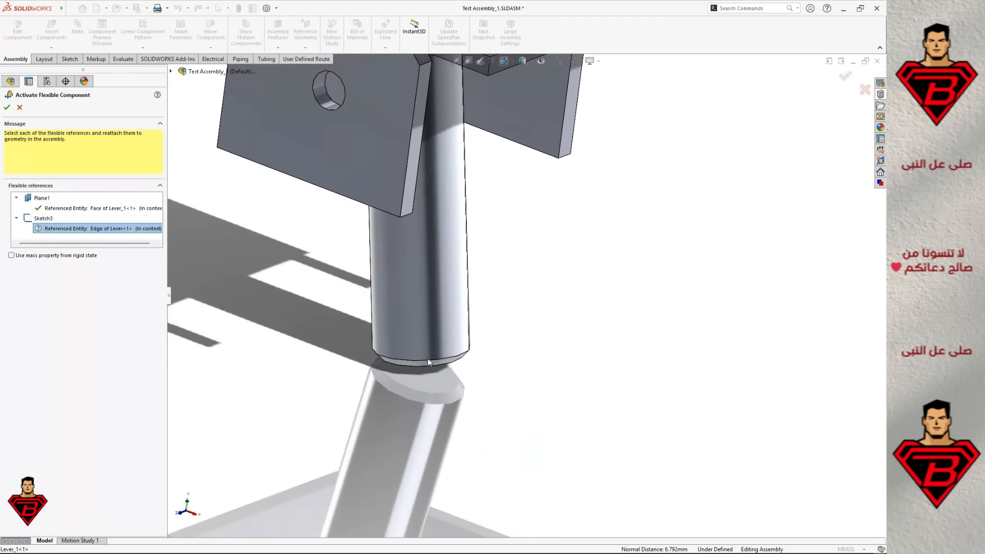
click(428, 362)
scroll(358, 397, up, 5)
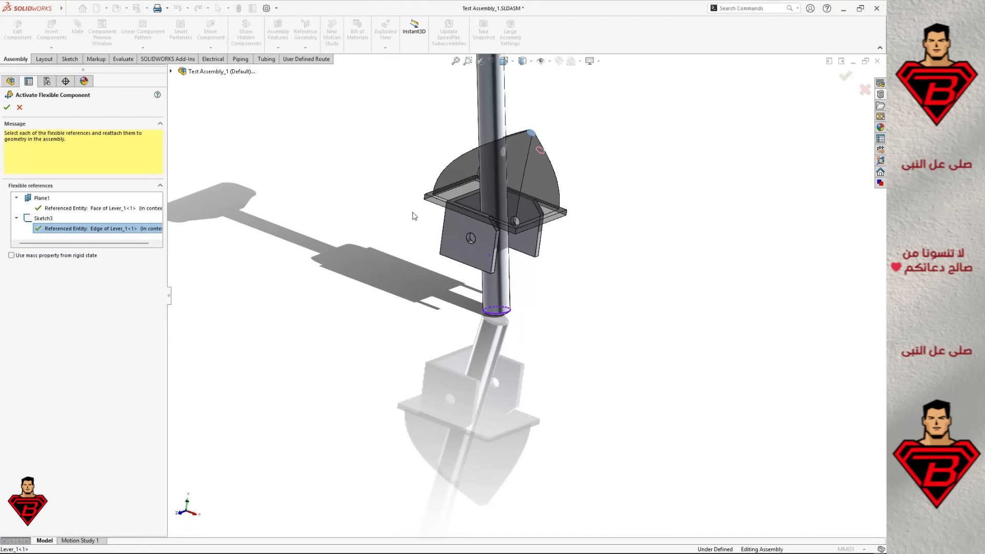
click(6, 107)
Step: Swing the lever in several directions to check that the flexible boot follows it, ending in the isometric view
middle_drag(312, 254, 580, 253)
drag(507, 169, 605, 228)
click(369, 205)
drag(585, 195, 378, 173)
middle_drag(595, 272, 503, 304)
click(412, 186)
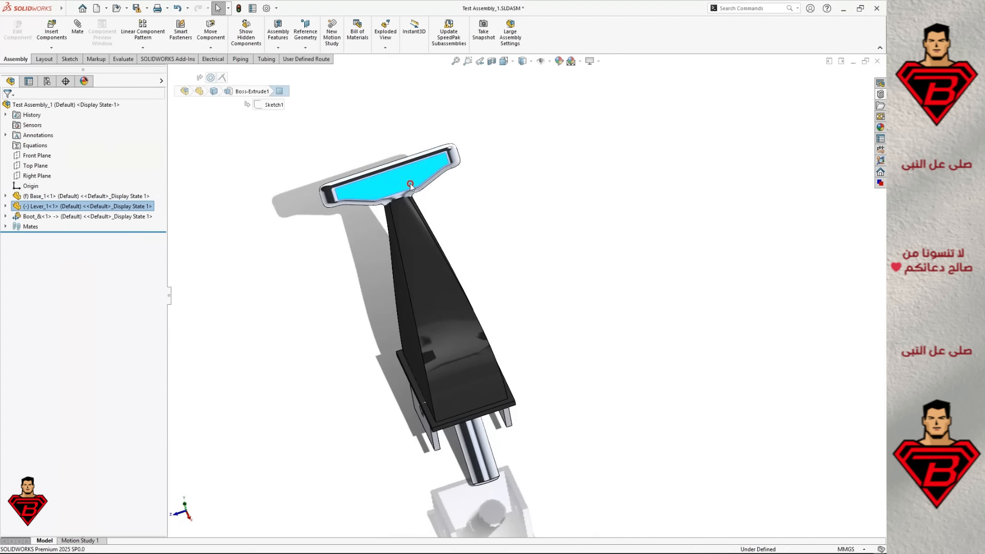
middle_drag(580, 198, 744, 283)
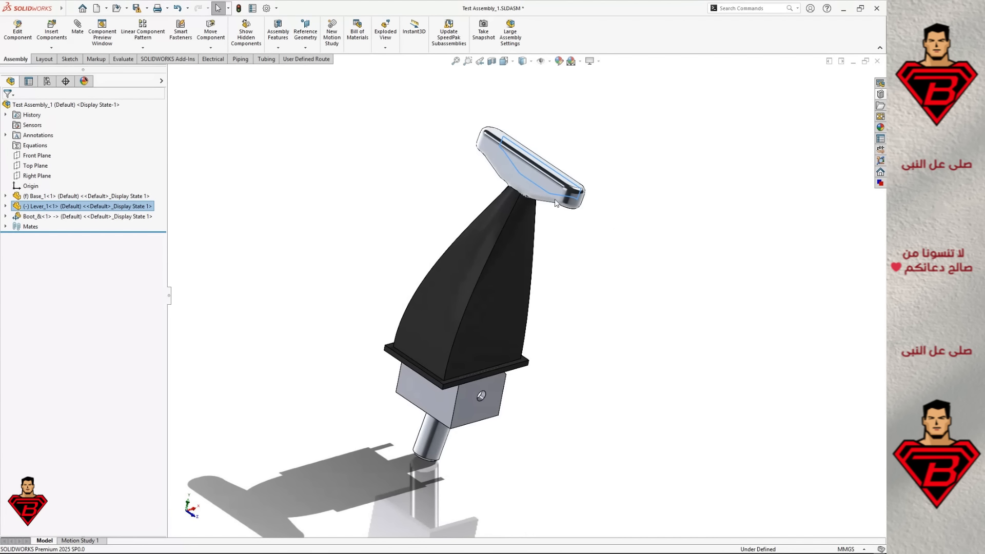
drag(556, 201, 487, 223)
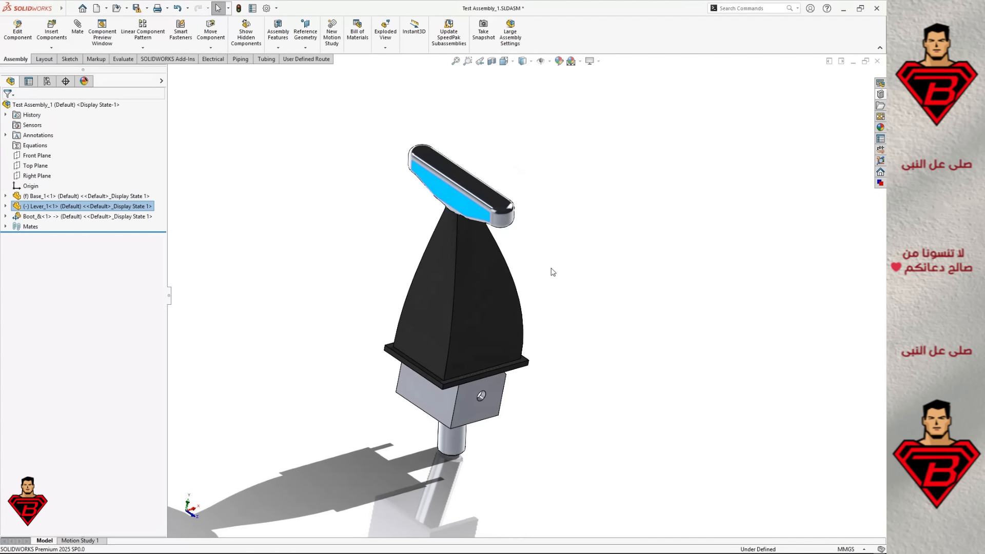
key(ctrl+7)
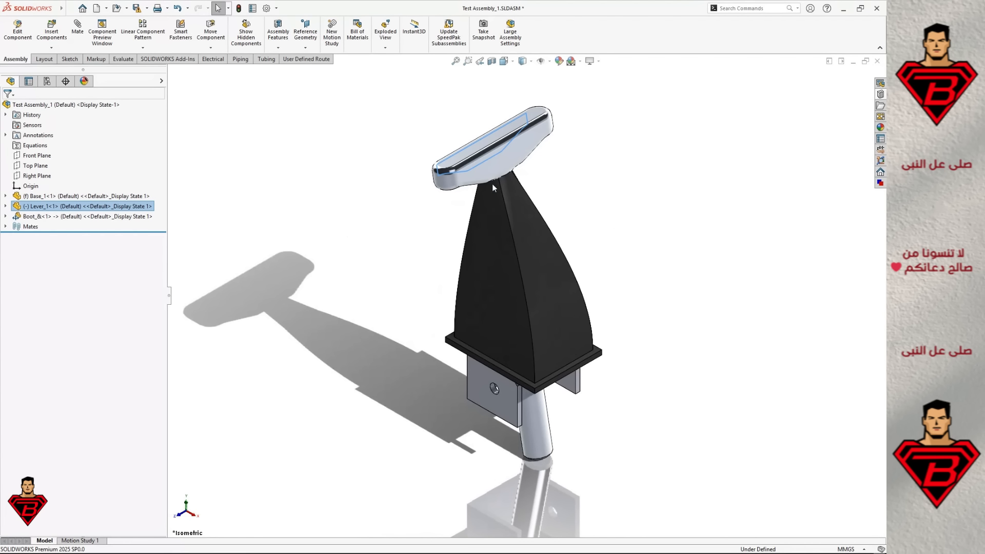